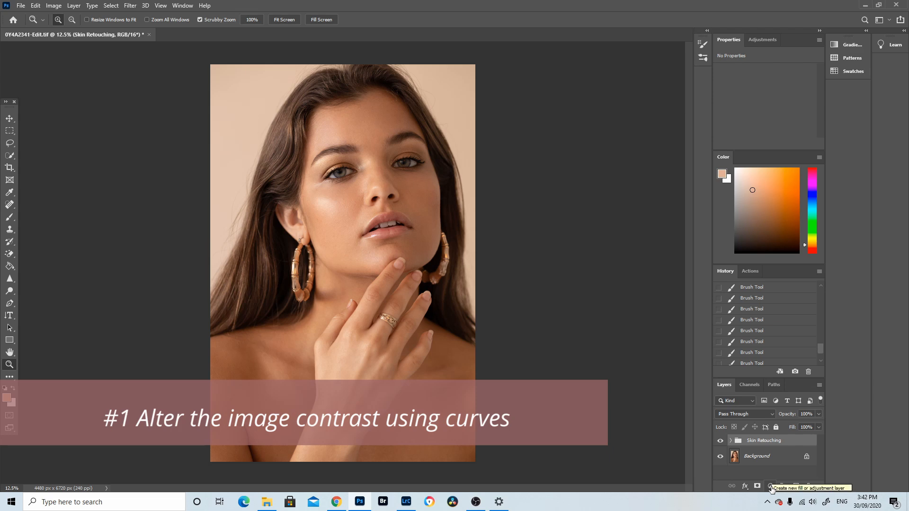
Add a Curves adjustment layer above the Skin Retouching group
left_click(770, 486)
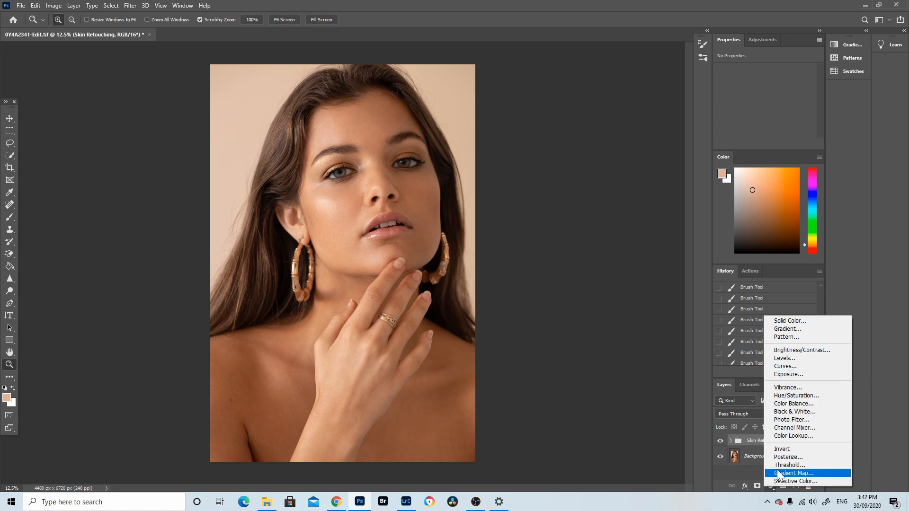
left_click(791, 367)
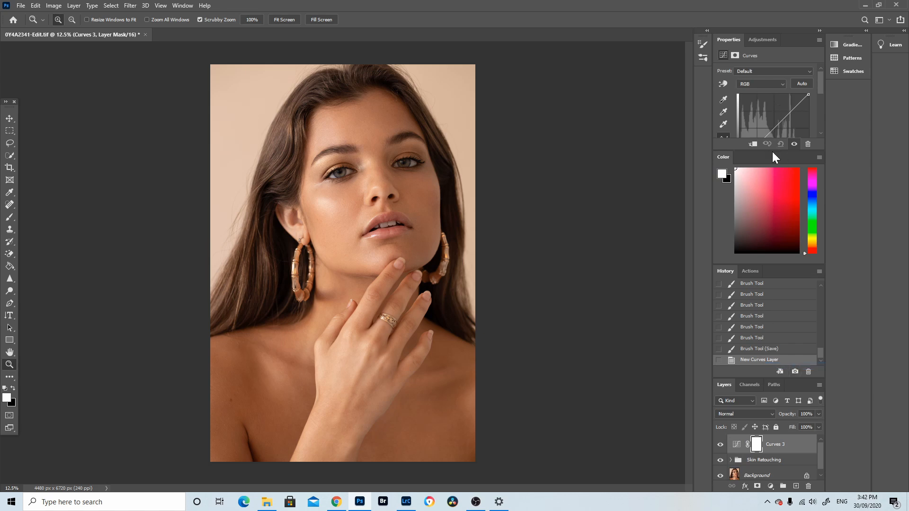
left_click_drag(771, 152, 768, 220)
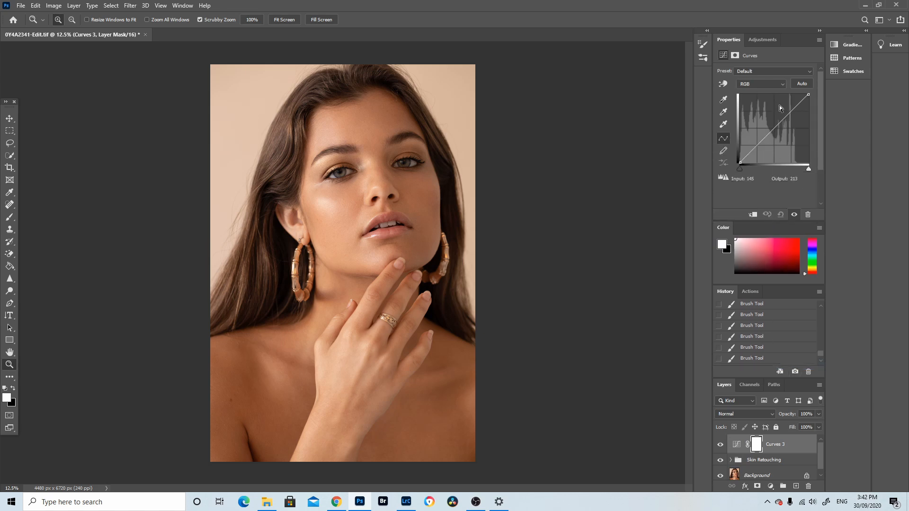
Bend the RGB curve into an S-shape, raising the highlights and lowering the shadows
left_click_drag(784, 117, 785, 110)
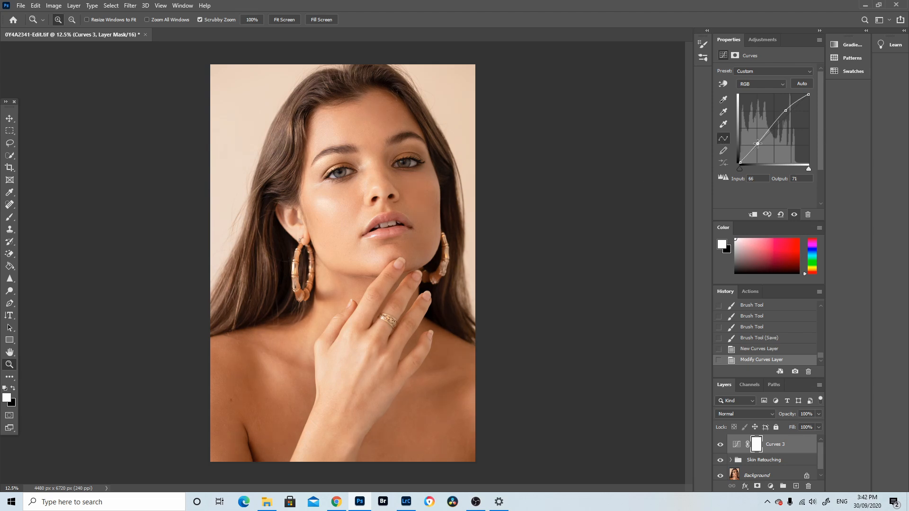
left_click_drag(759, 141, 760, 148)
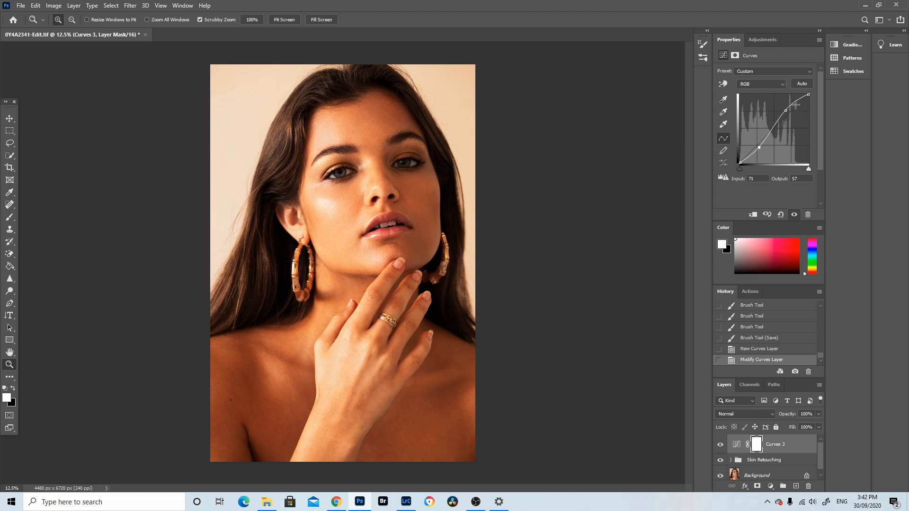
left_click_drag(786, 111, 789, 110)
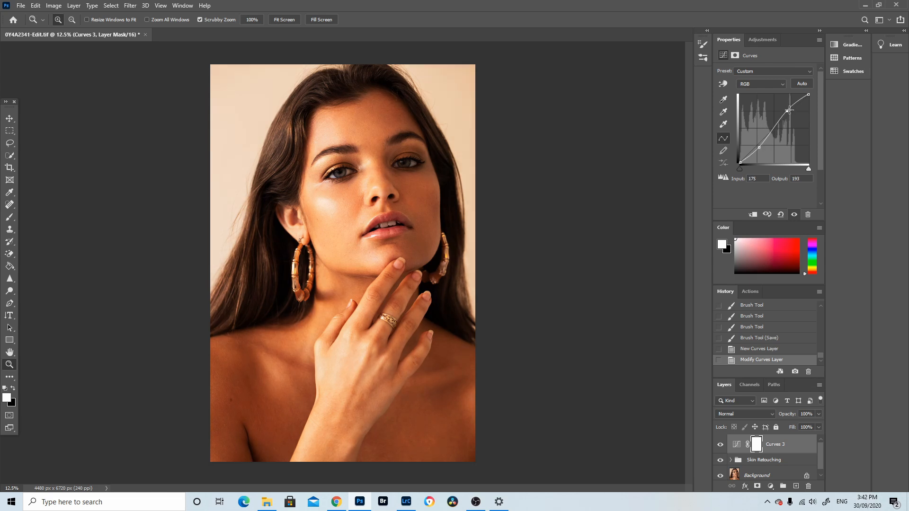
left_click(759, 147)
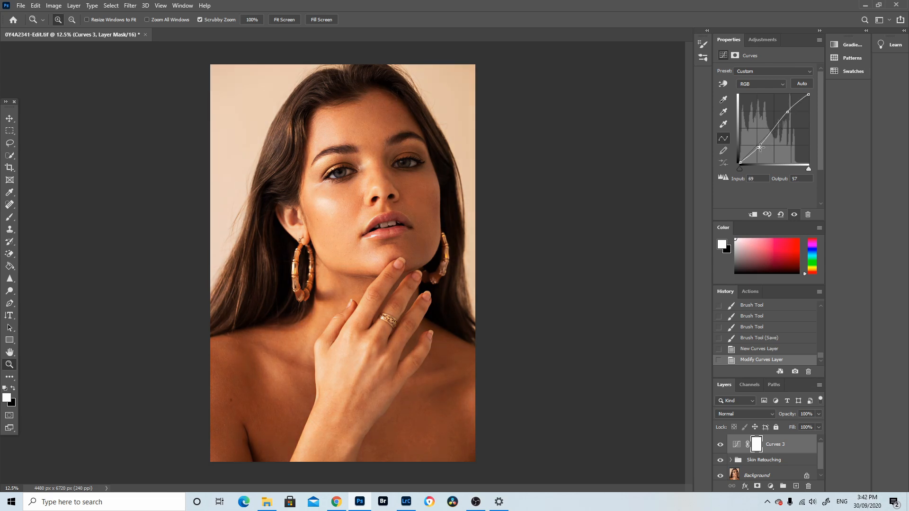
Lift the curve's black point and fine-tune the highlight and shadow points for a softer, faded contrast
left_click(740, 162)
left_click_drag(741, 162, 733, 156)
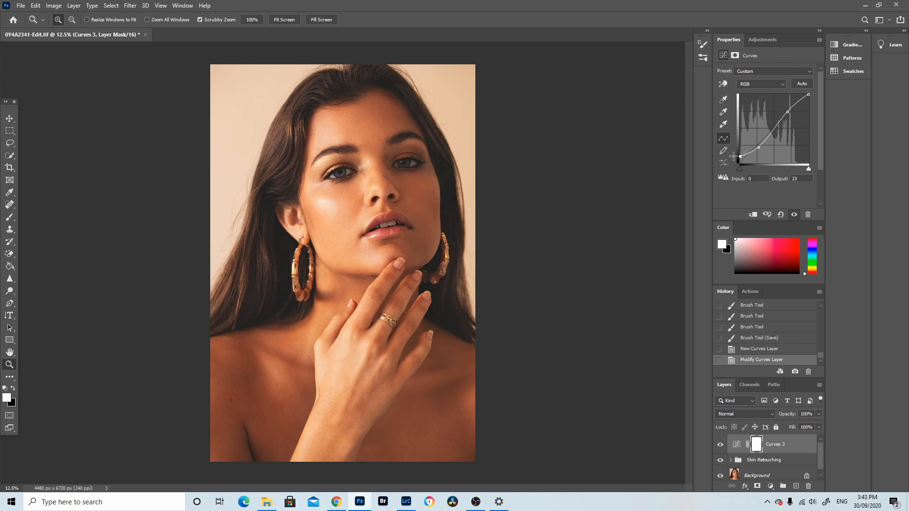
left_click(809, 94)
left_click_drag(809, 94, 814, 100)
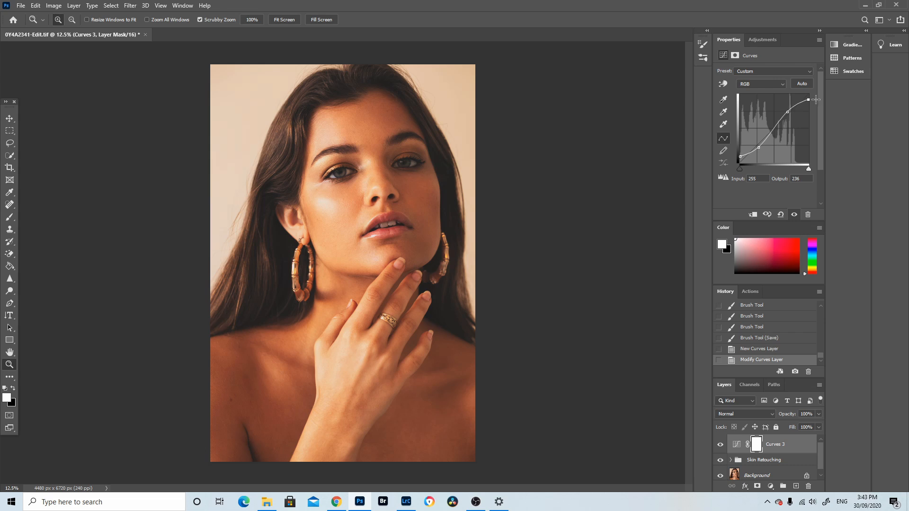
left_click(786, 114)
left_click_drag(786, 114, 789, 114)
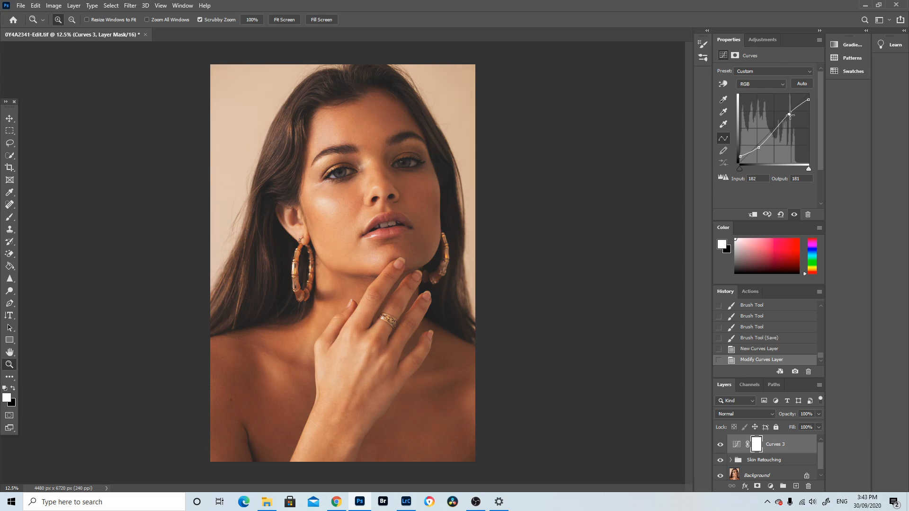
left_click(757, 147)
left_click_drag(757, 148, 756, 148)
Toggle the Curves layer's visibility to compare the image before and after the adjustment
left_click(720, 445)
left_click(721, 445)
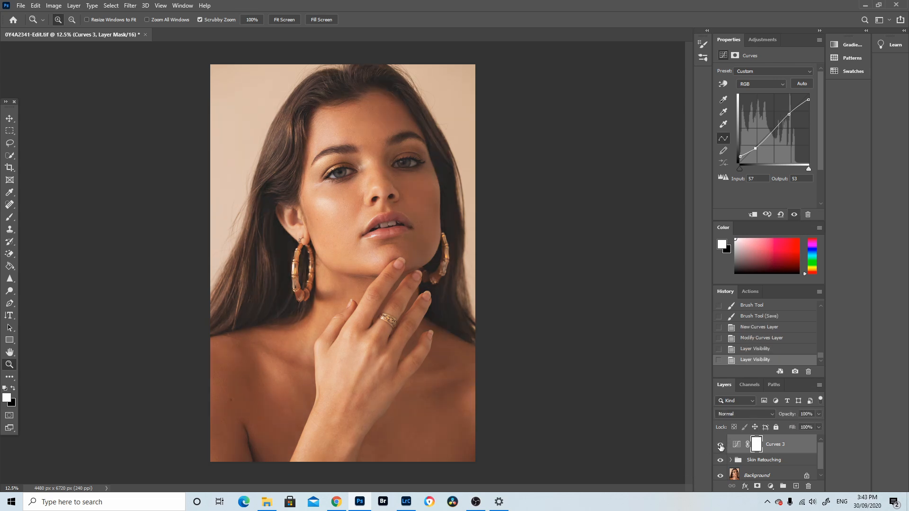
left_click(720, 445)
left_click(720, 446)
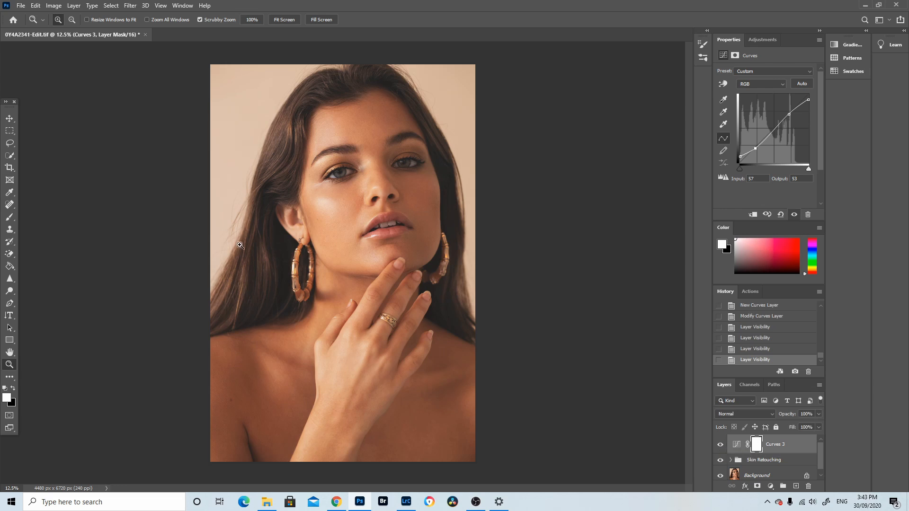
double_click(720, 445)
left_click(720, 445)
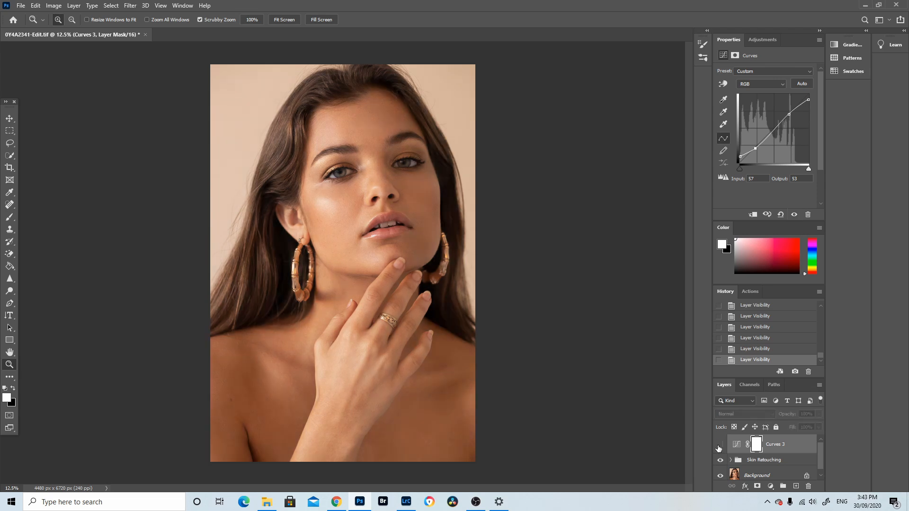
left_click(720, 445)
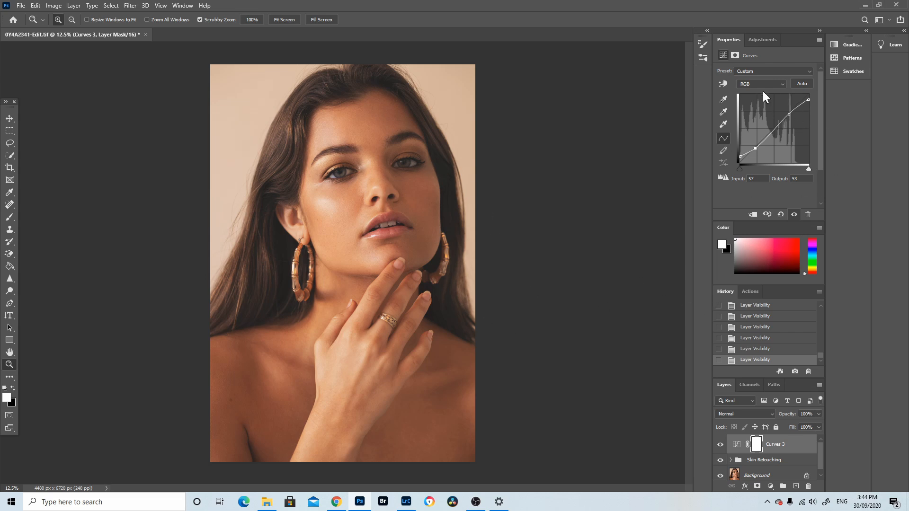
Add a Selective Color adjustment layer and set the Reds' Magenta to -10% and Yellow to -11%
left_click(770, 488)
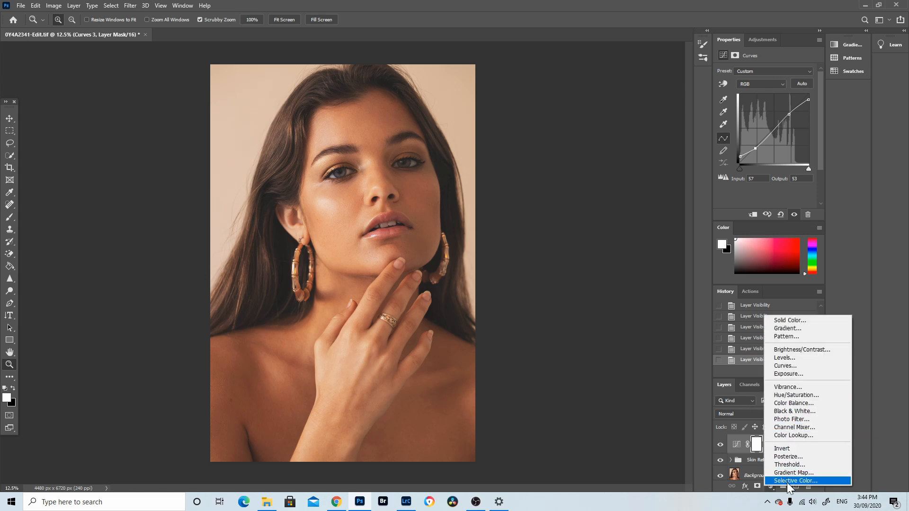
left_click(787, 482)
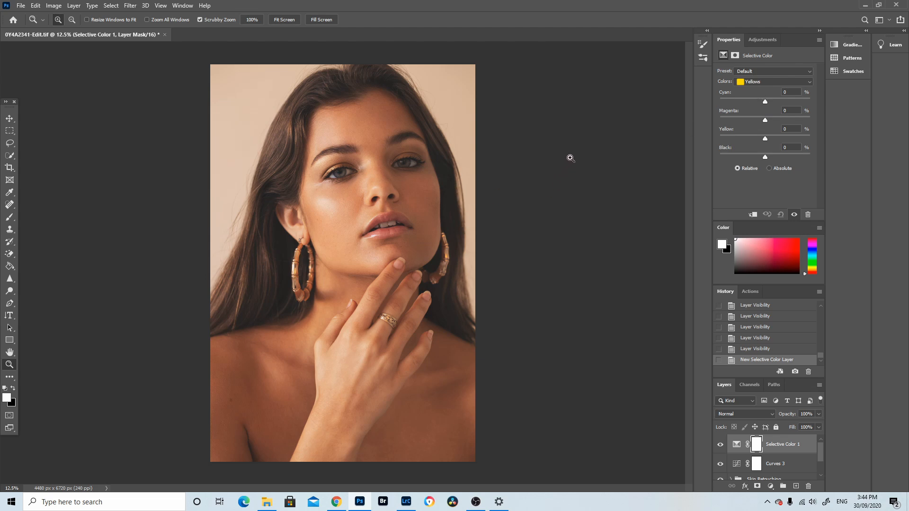
left_click(762, 83)
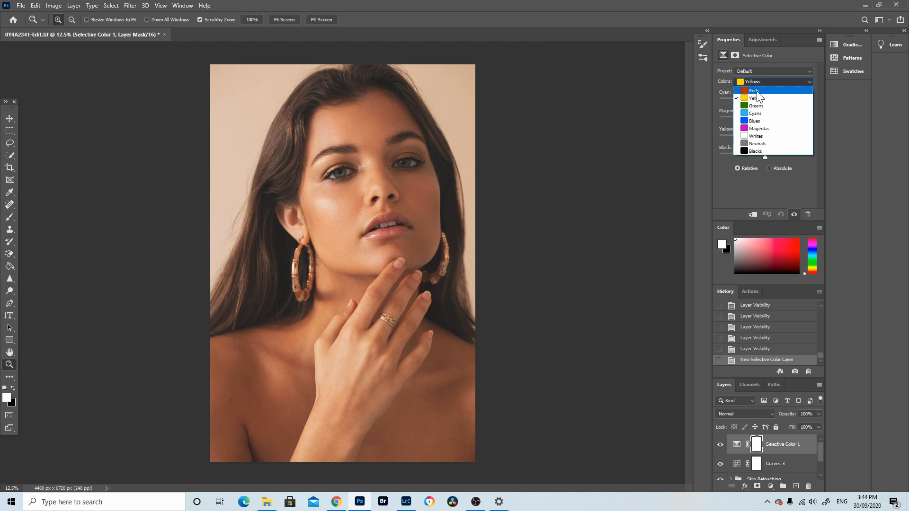
left_click(759, 88)
left_click_drag(765, 121, 762, 120)
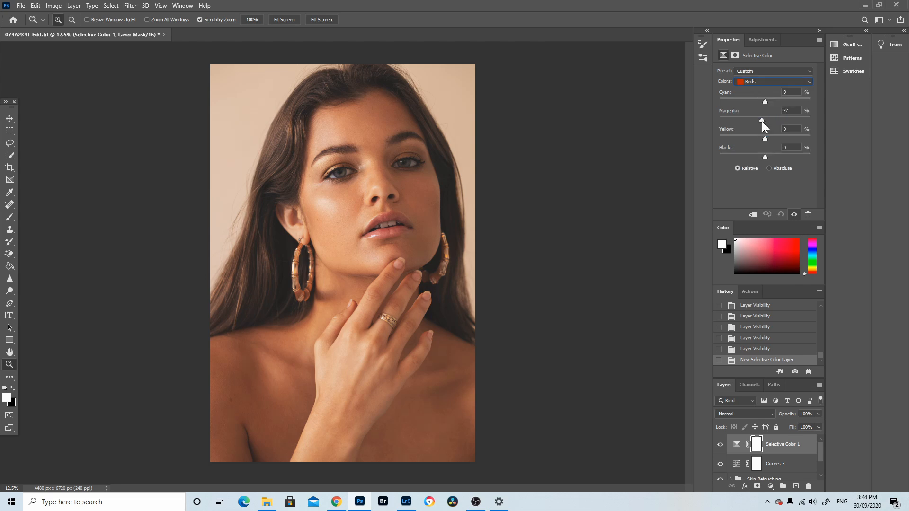
left_click_drag(760, 121, 760, 121)
left_click_drag(760, 120, 759, 119)
Toggle the Selective Color layer's visibility to compare before and after
left_click(720, 444)
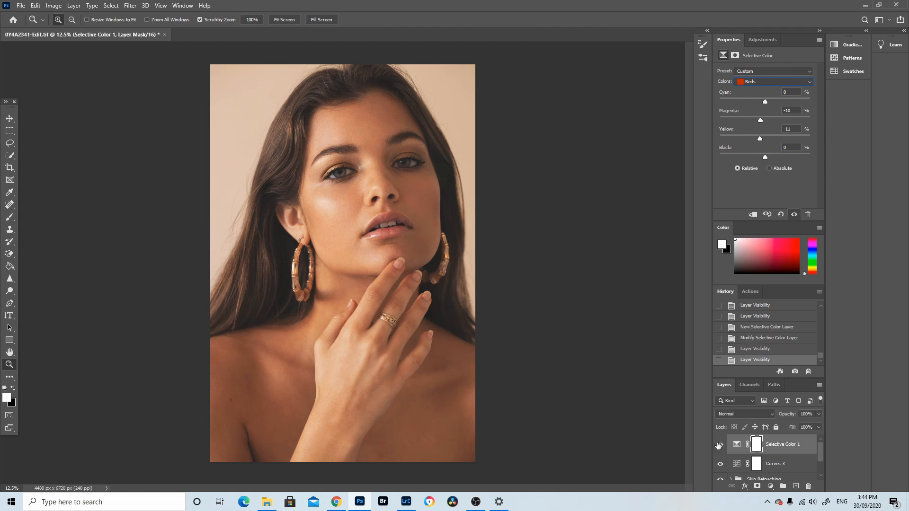
left_click(719, 444)
left_click(720, 444)
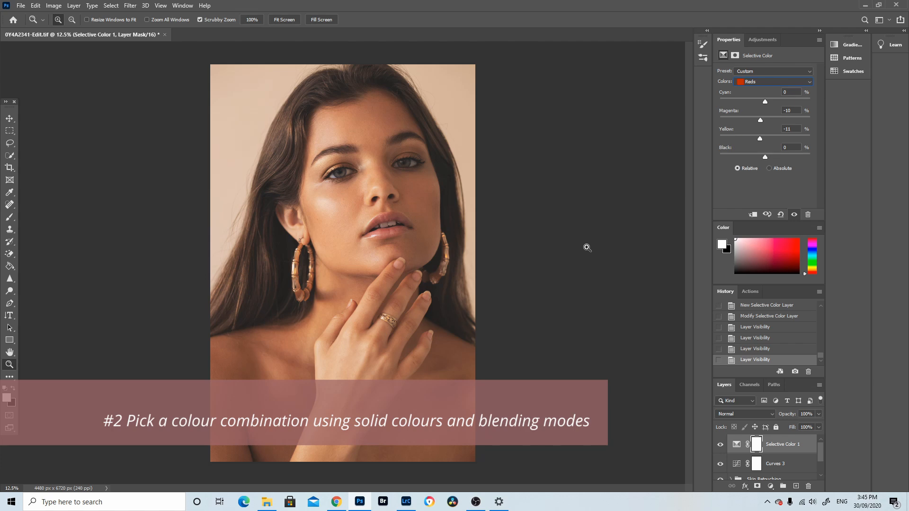
Add a Solid Color fill layer in dark navy #1b193b
left_click(770, 487)
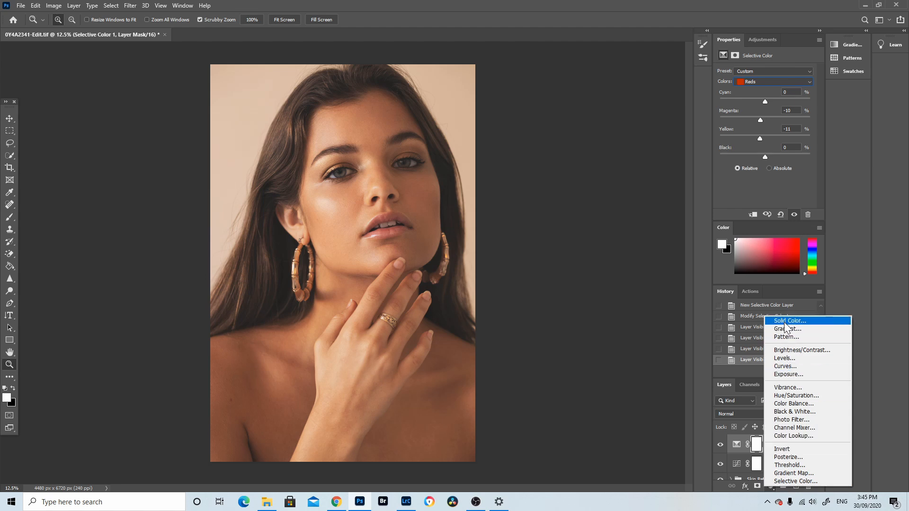
left_click(781, 322)
left_click(789, 324)
mouse_move(721, 320)
left_mouse_down()
mouse_move(712, 318)
mouse_move(738, 327)
mouse_move(744, 350)
mouse_move(746, 344)
mouse_move(727, 377)
left_mouse_up()
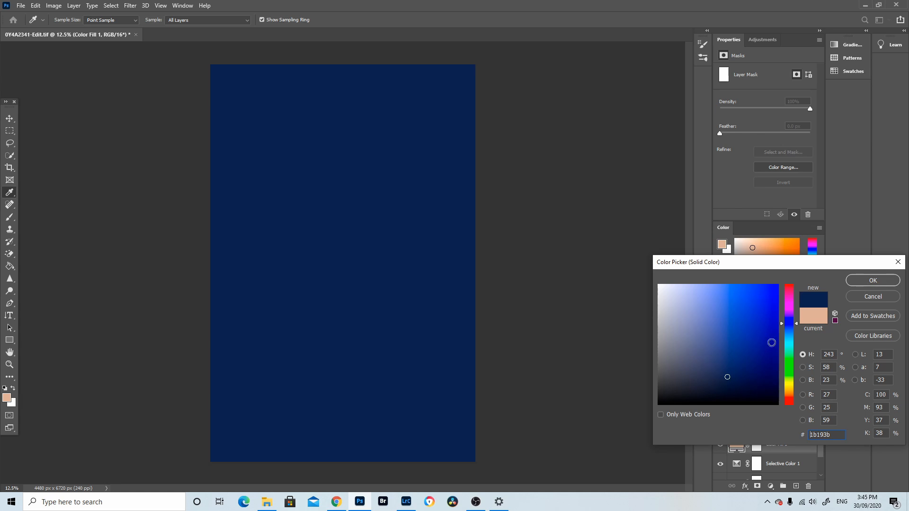
left_click(858, 283)
key("z")
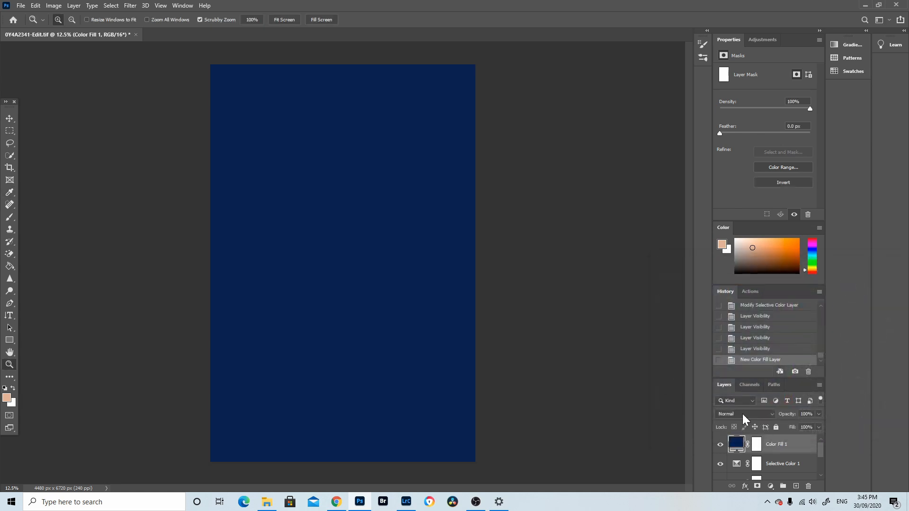
Set the navy fill layer's blend mode to Lighten and its opacity to 35%
left_click(742, 414)
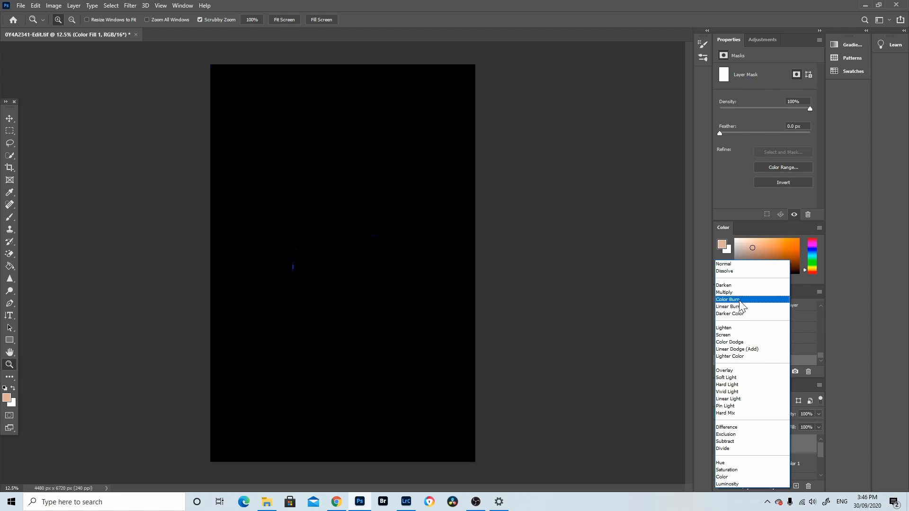
left_click(741, 333)
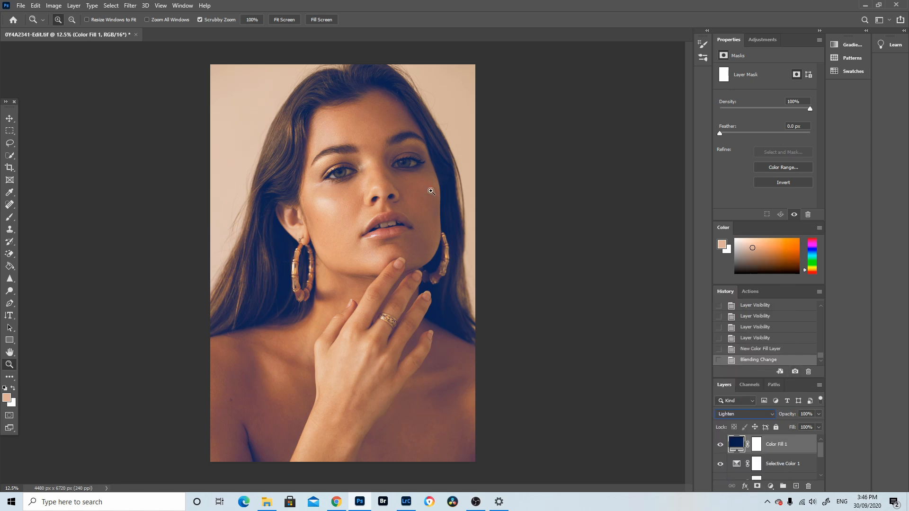
left_click(819, 414)
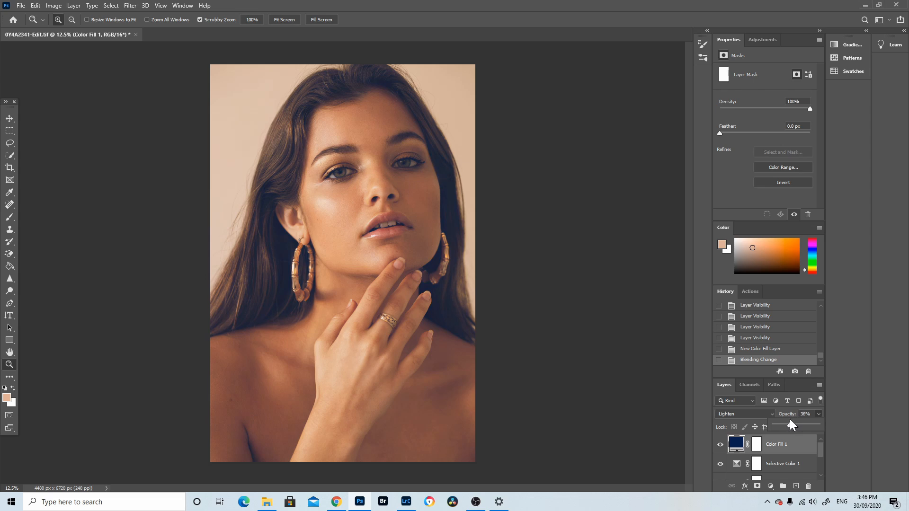
left_click_drag(788, 419, 789, 420)
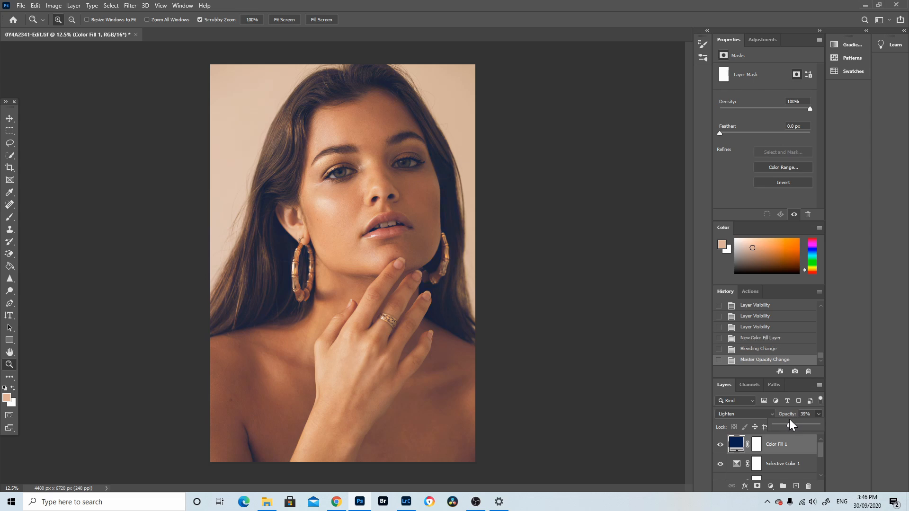
left_click(719, 445)
left_click(719, 446)
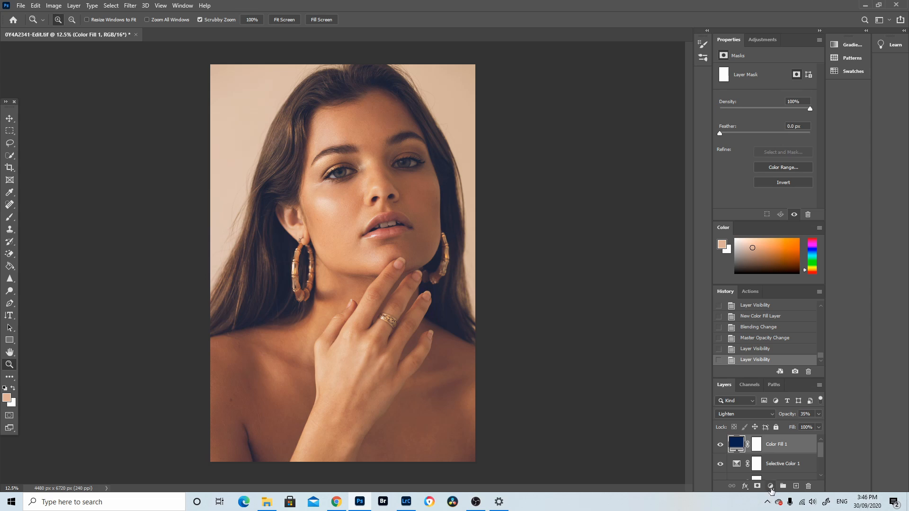
Add a second Solid Color fill layer in olive #585639
left_click(770, 486)
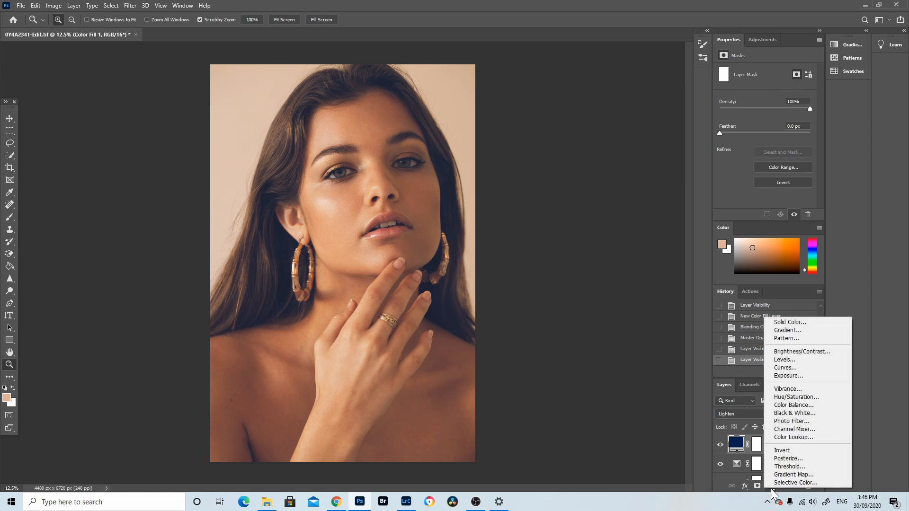
left_click(788, 323)
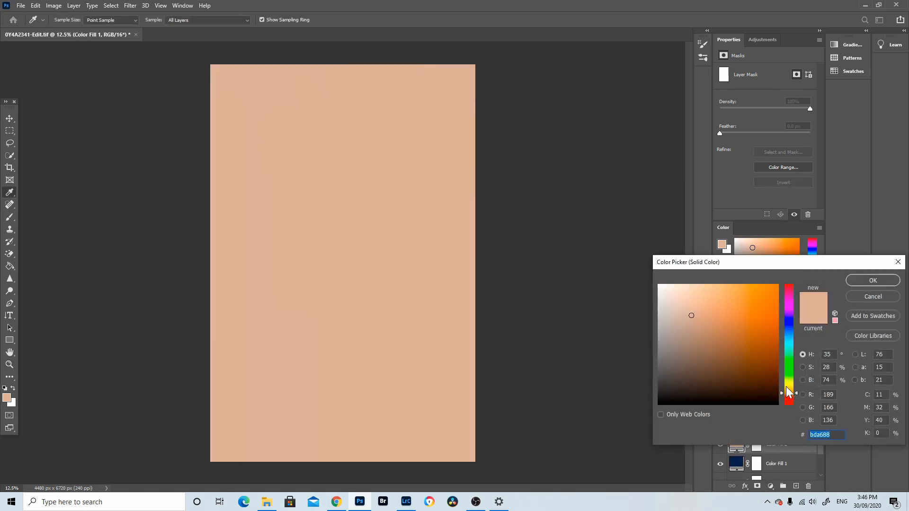
left_click(788, 386)
left_click(712, 360)
mouse_move(713, 359)
left_mouse_down()
mouse_move(720, 363)
mouse_move(700, 363)
left_mouse_up()
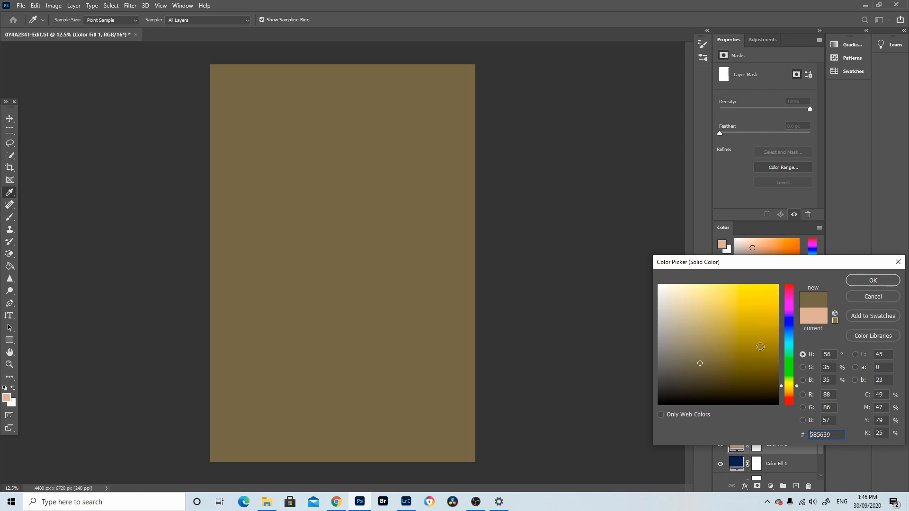
key("Return")
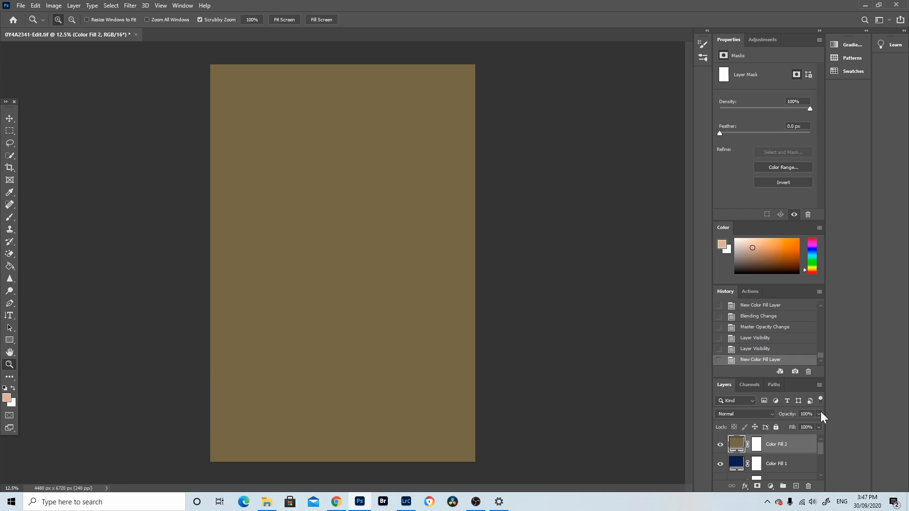
Set the olive fill layer's blend mode to Multiply and lower its opacity to about 9%
left_click(760, 416)
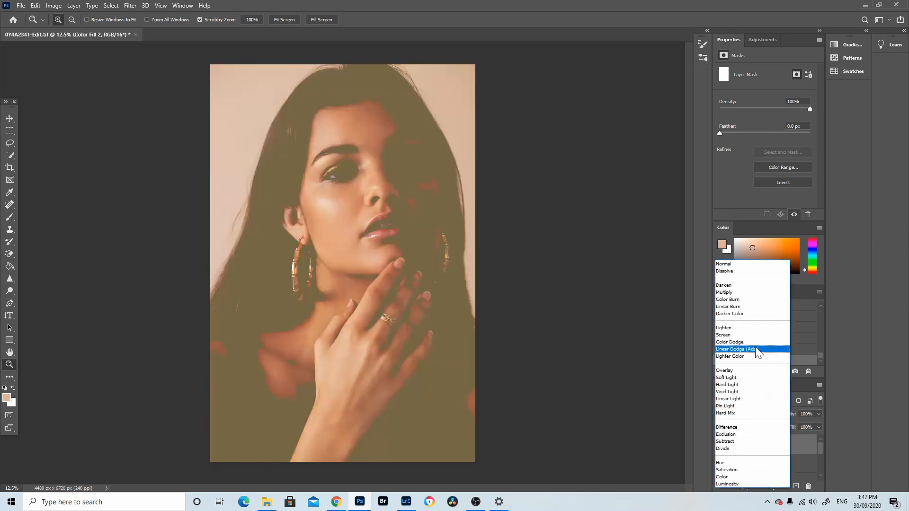
left_click(758, 293)
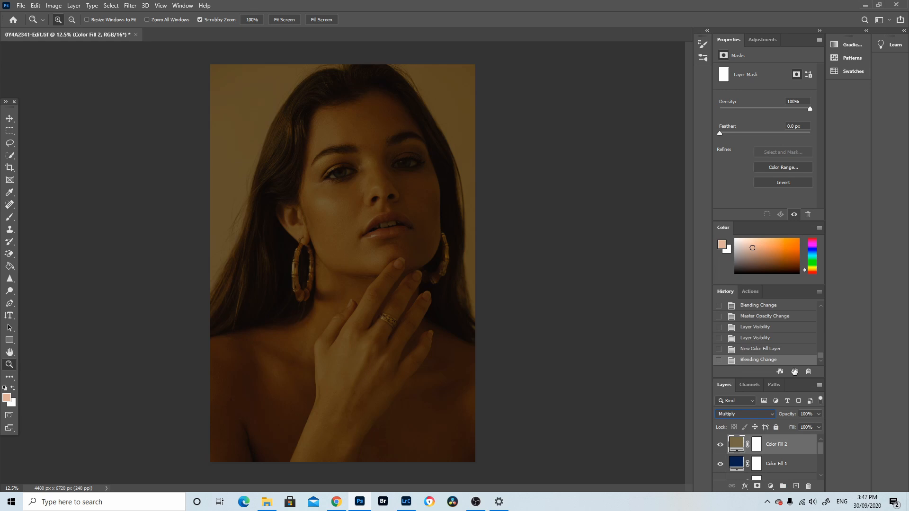
left_click(819, 413)
left_click_drag(798, 423, 780, 423)
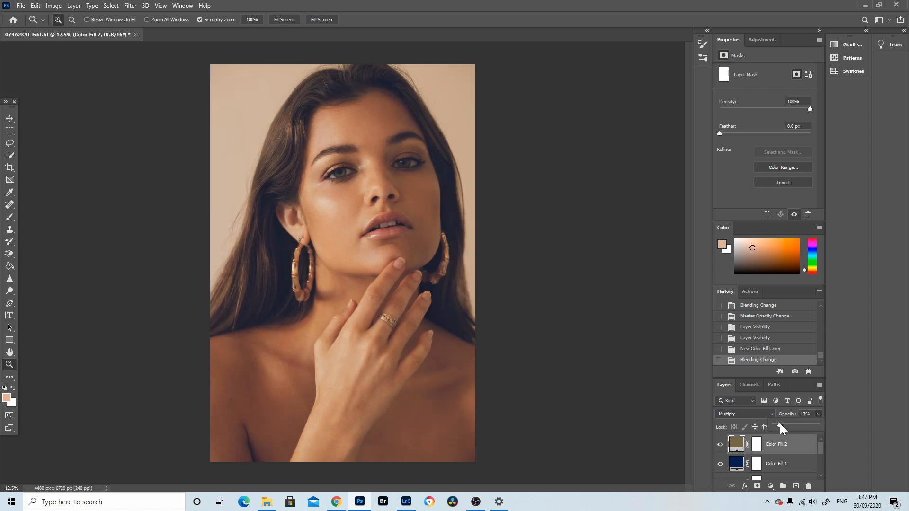
left_click(720, 444)
left_click(719, 444)
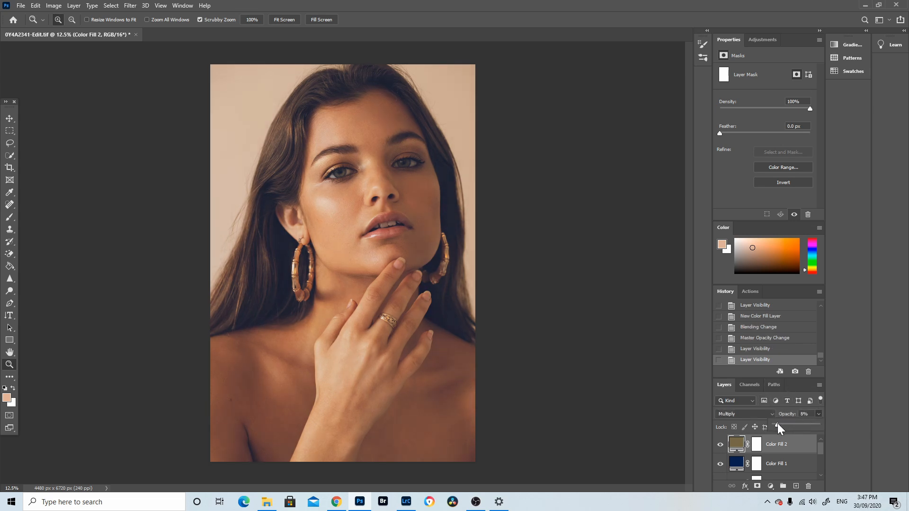
left_click_drag(778, 423, 777, 423)
left_click(719, 445)
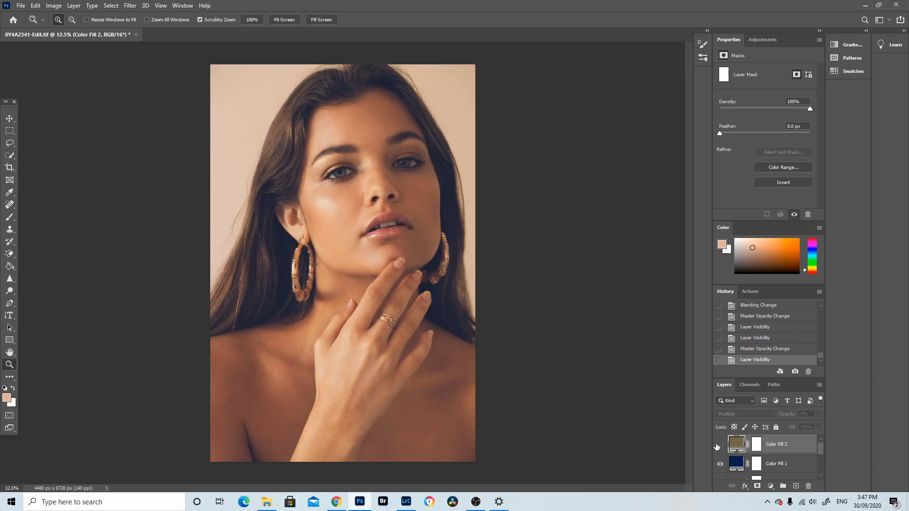
Compare the current grade against Snapshot 1 and Snapshot 2 in the History panel
left_click(719, 445)
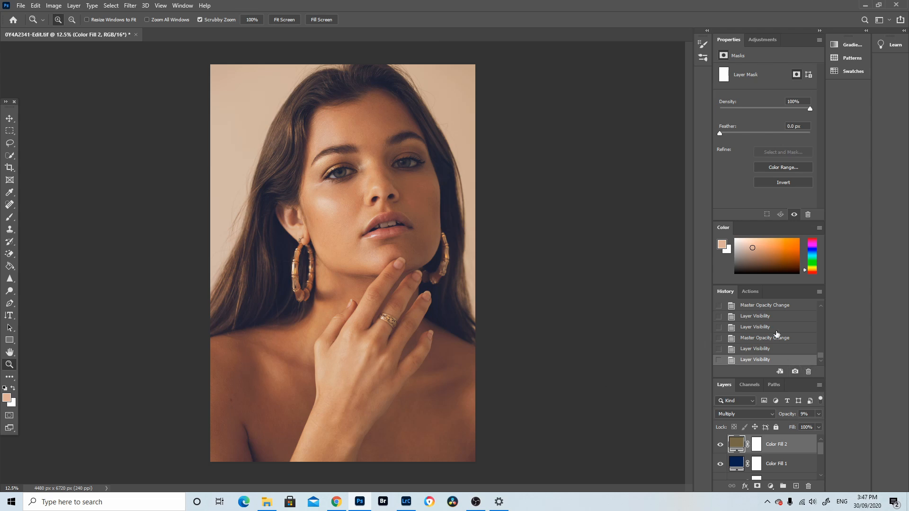
scroll(776, 334, "up", 3)
scroll(779, 333, "up", 5)
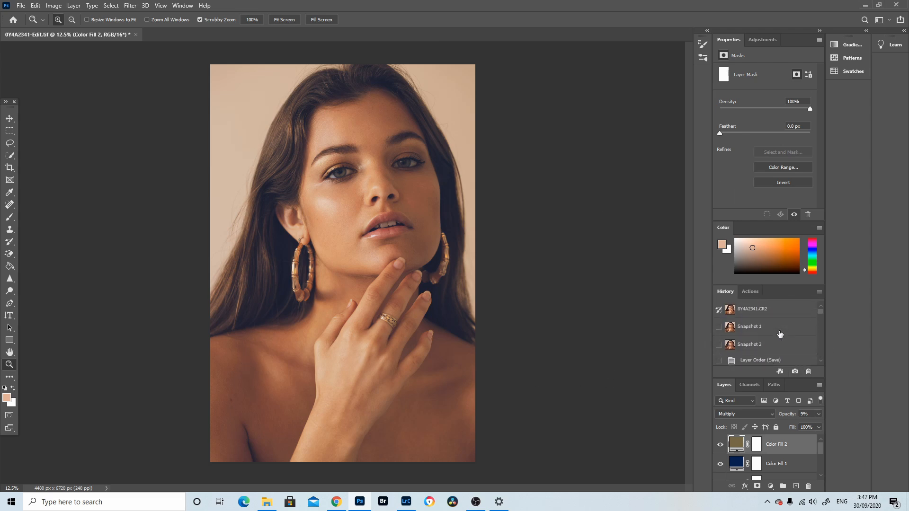
left_click(767, 328)
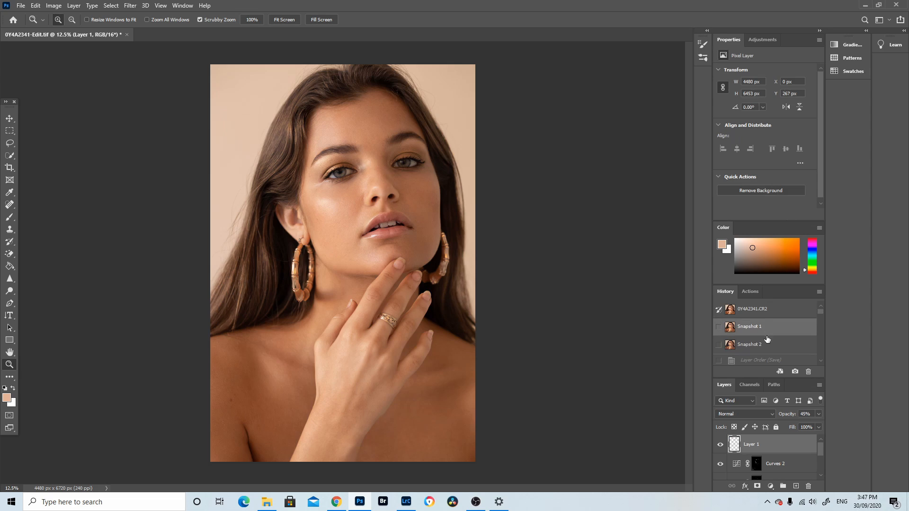
left_click(767, 347)
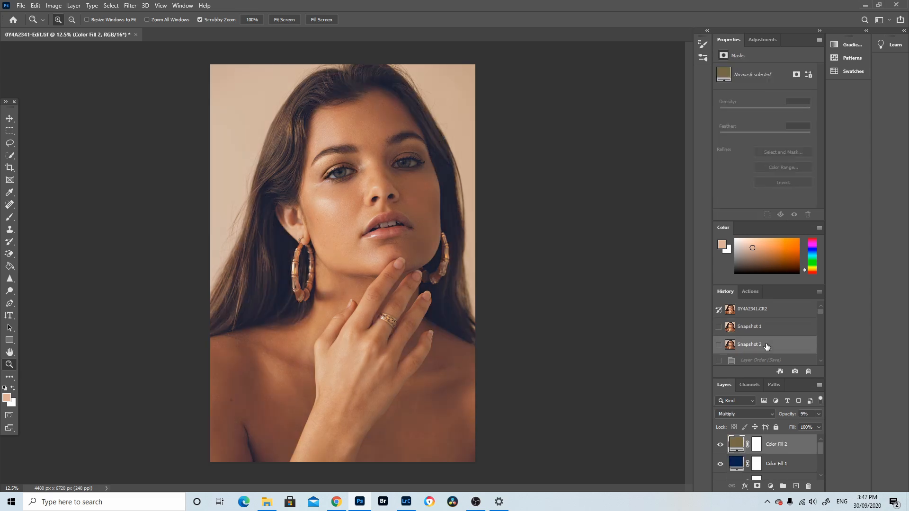
left_click(761, 328)
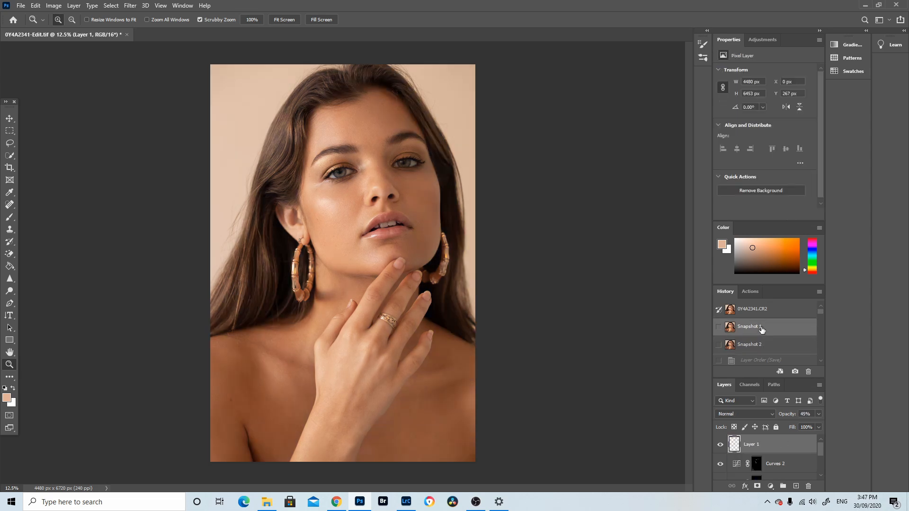
left_click(762, 344)
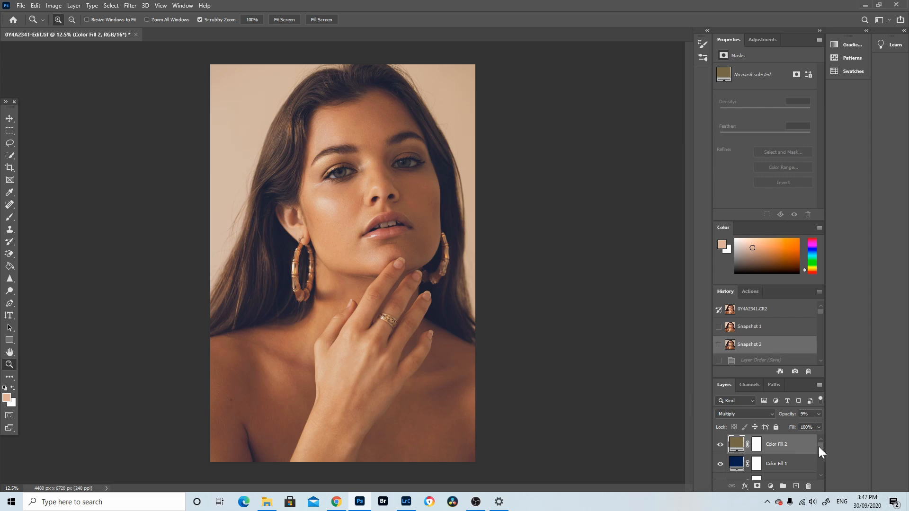
Adjust the Selective Color Reds to Magenta -18% and Yellow -28%, toggling the layer to compare
left_click_drag(819, 447, 820, 454)
left_click(782, 455)
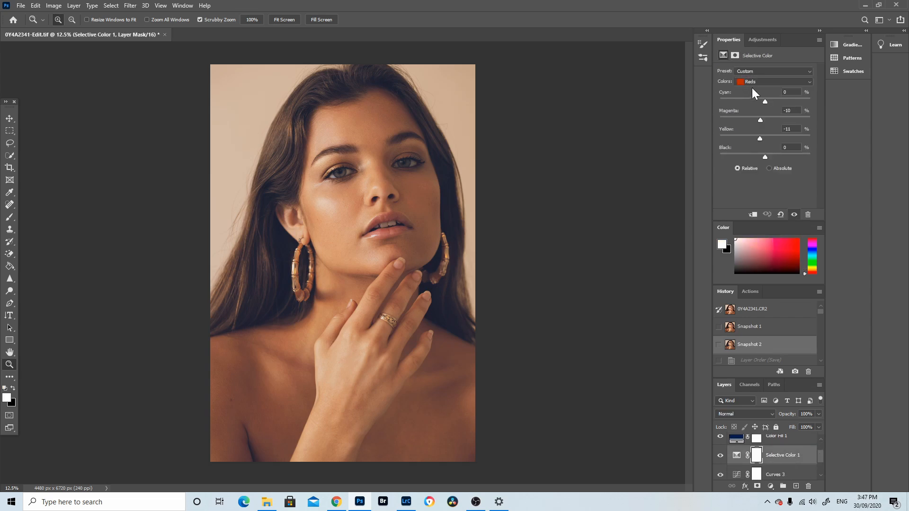
left_click_drag(759, 118, 758, 118)
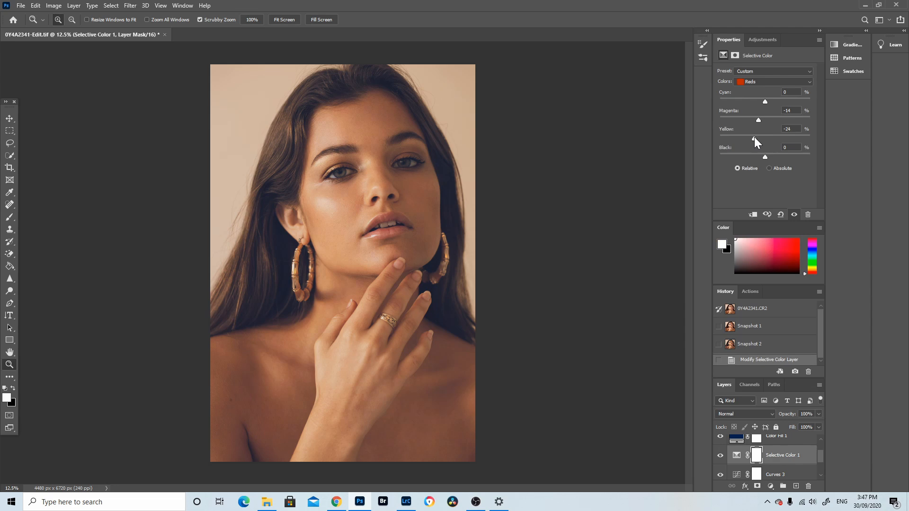
mouse_move(754, 139)
left_mouse_down()
mouse_move(757, 121)
mouse_move(753, 138)
left_mouse_up()
left_click(720, 456)
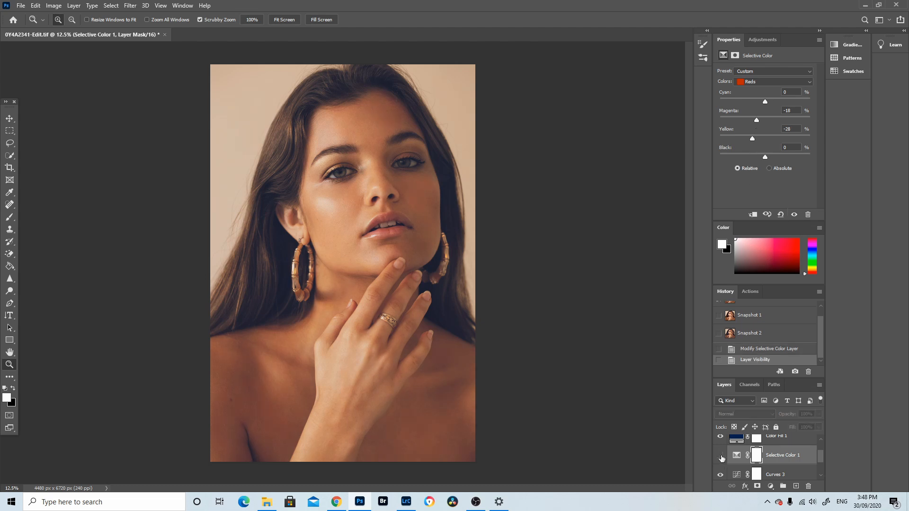
left_click(720, 457)
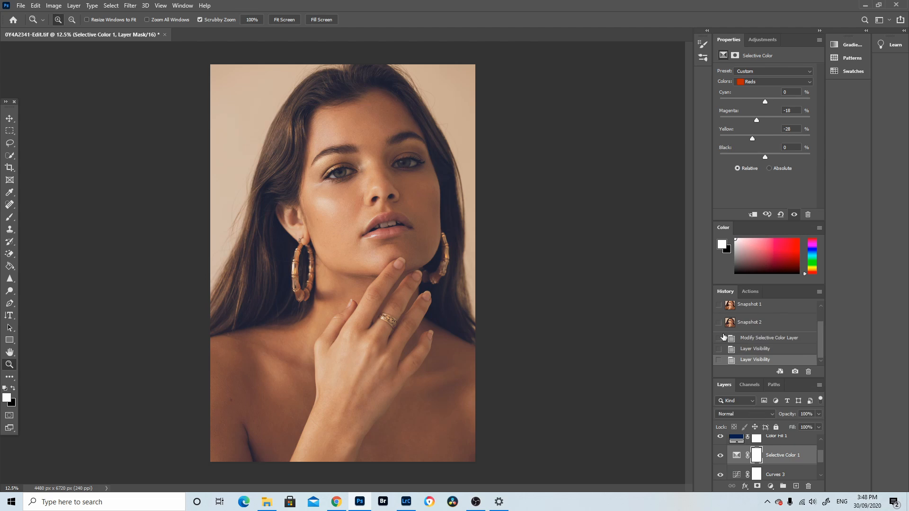
Pull down the highlight point of the Curves 3 curve and nudge its shadow point
scroll(807, 453, "up", 1)
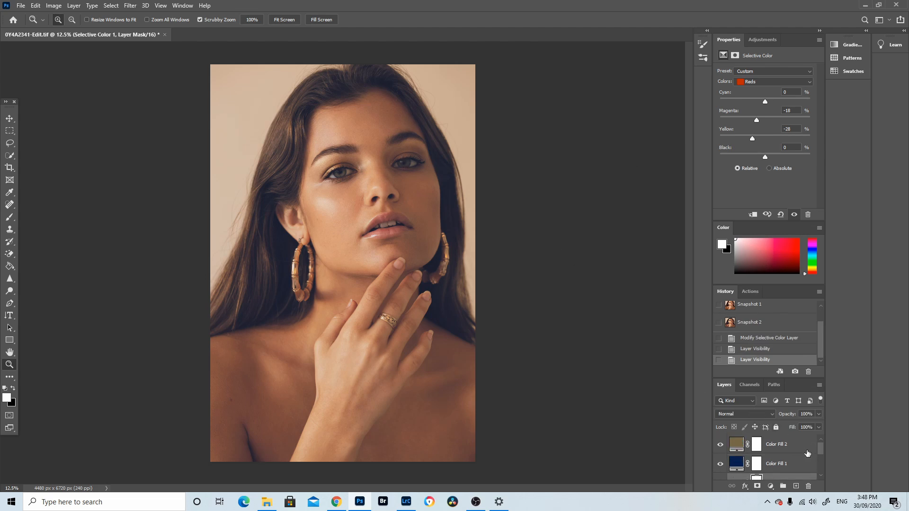
scroll(807, 454, "down", 3)
left_click(802, 444)
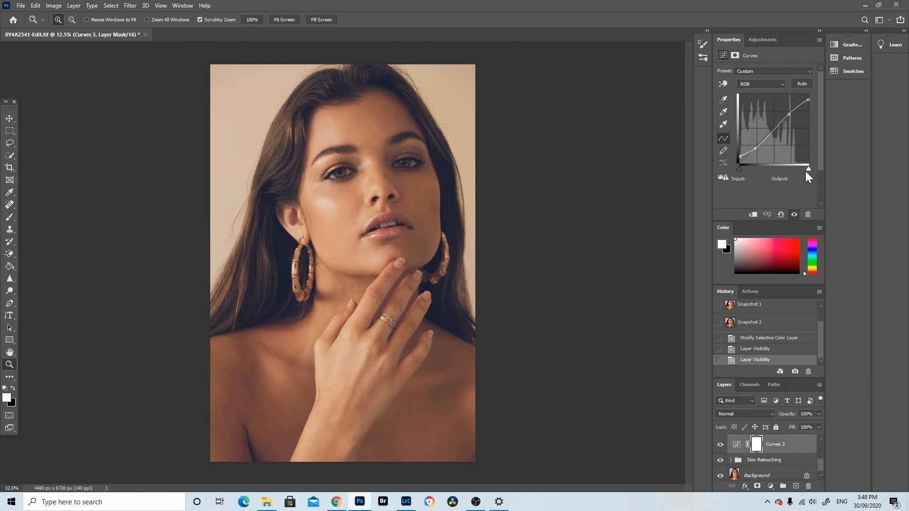
left_click_drag(808, 95, 808, 97)
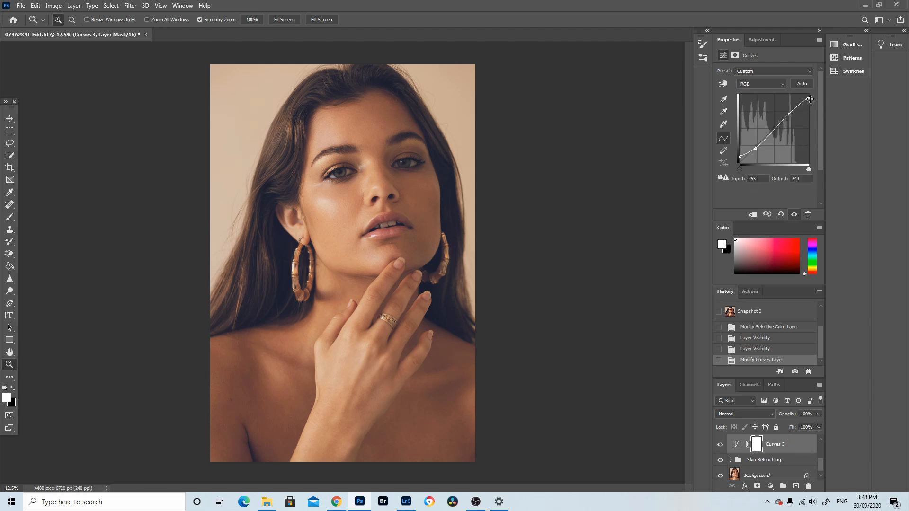
left_click_drag(808, 97, 811, 101)
mouse_move(739, 156)
left_mouse_down()
mouse_move(734, 165)
mouse_move(733, 155)
left_mouse_up()
Duplicate the Background layer
scroll(781, 441, "up", 5)
left_click(783, 442)
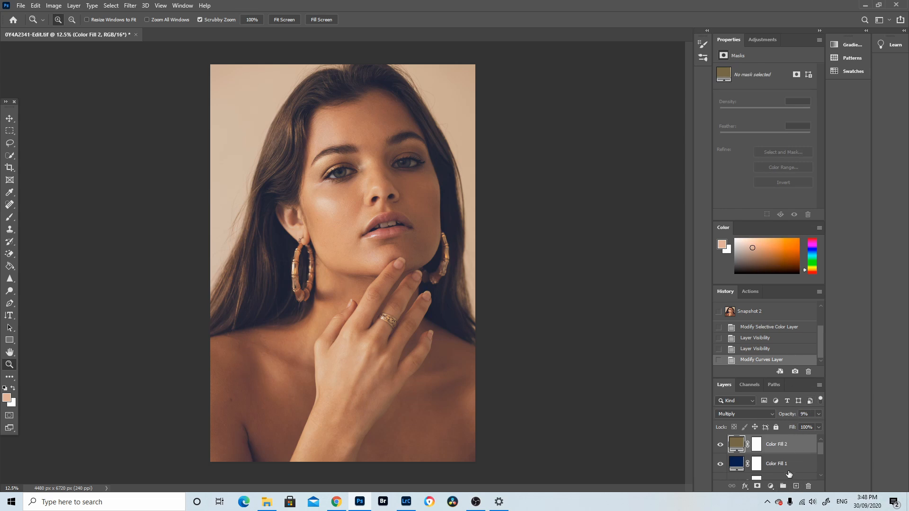
scroll(786, 474, "down", 5)
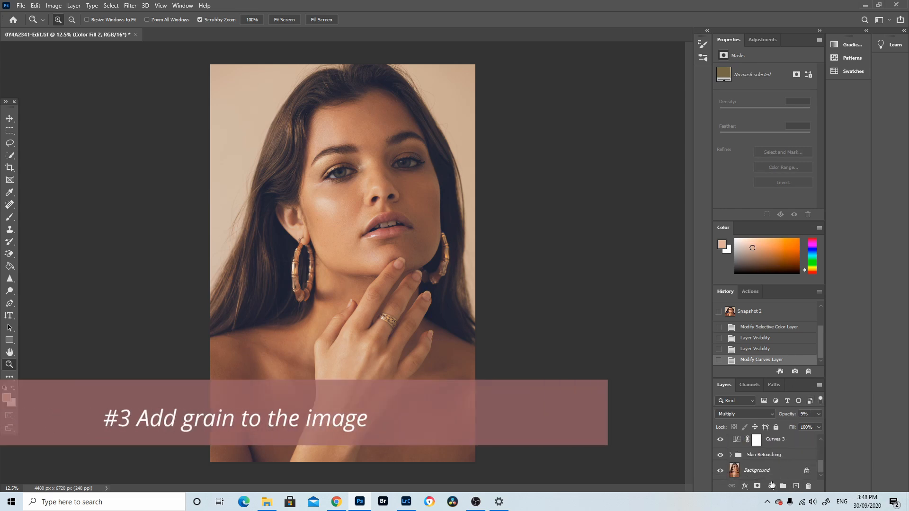
left_click(788, 470)
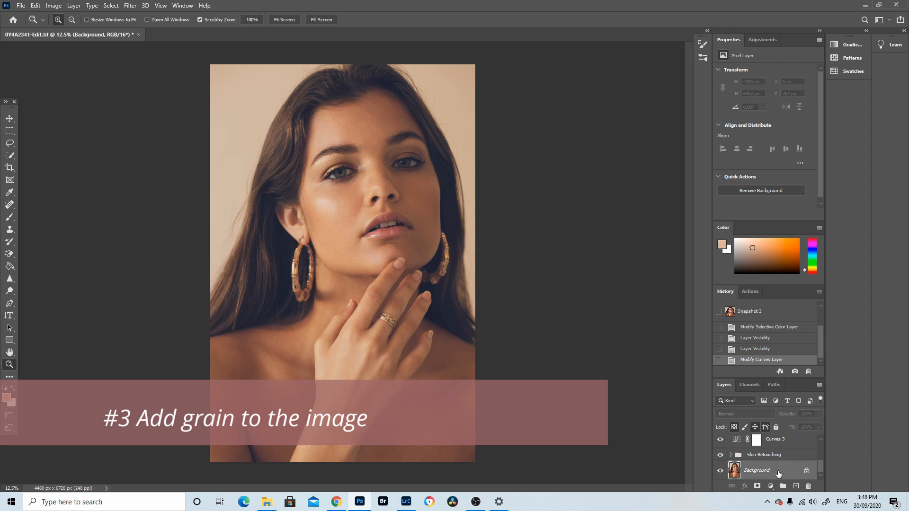
left_click_drag(778, 473, 796, 486)
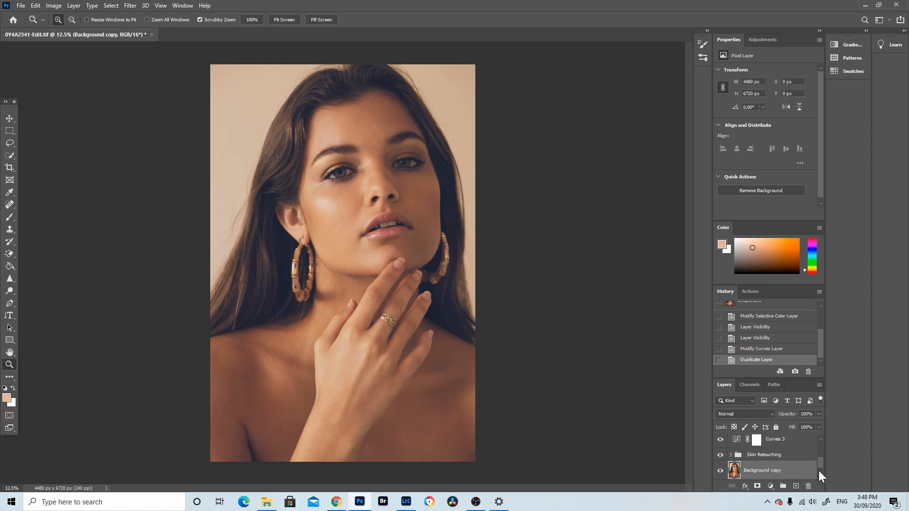
Apply Add Noise to the background copy at about 14%, Gaussian and Monochromatic, then toggle it to compare
scroll(819, 473, "down", 1)
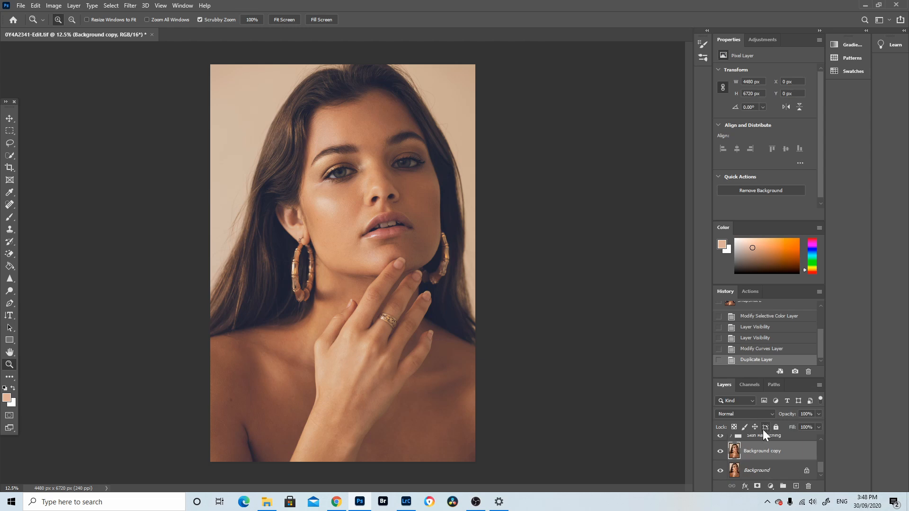
left_click(133, 5)
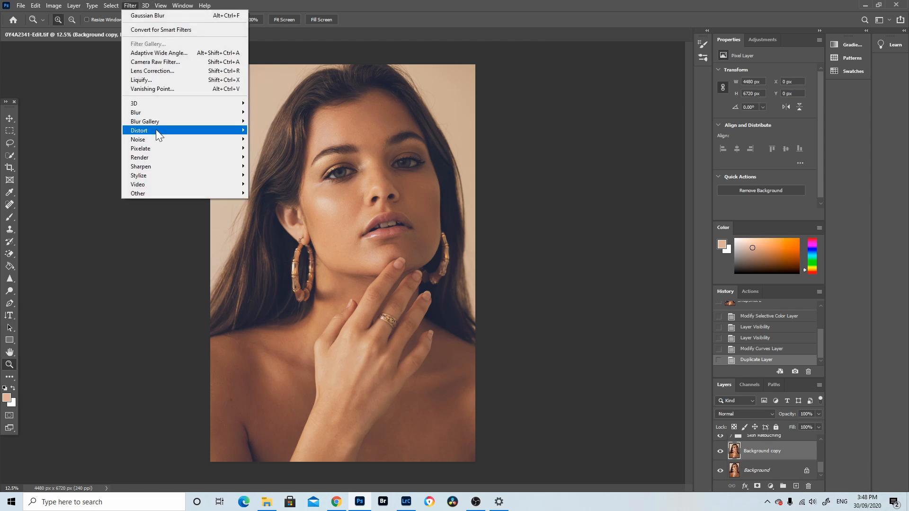
mouse_move(157, 134)
left_click(267, 136)
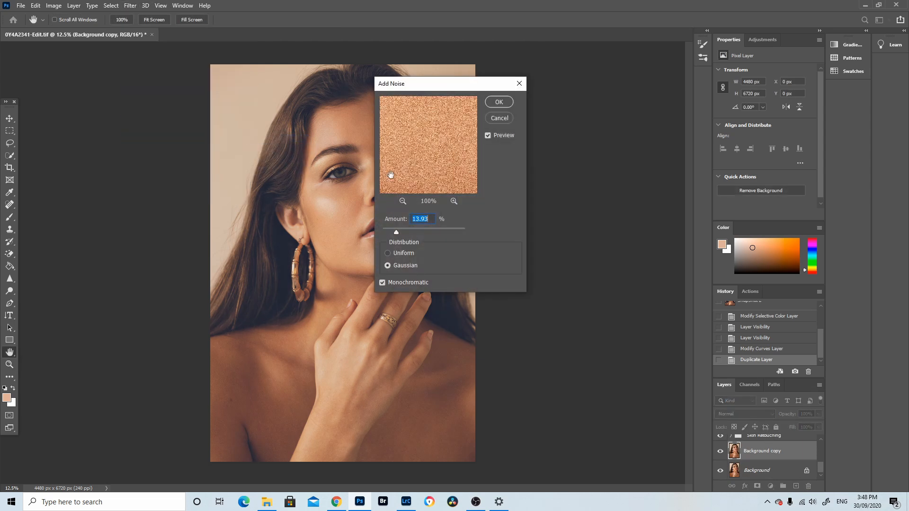
left_click_drag(438, 83, 535, 114)
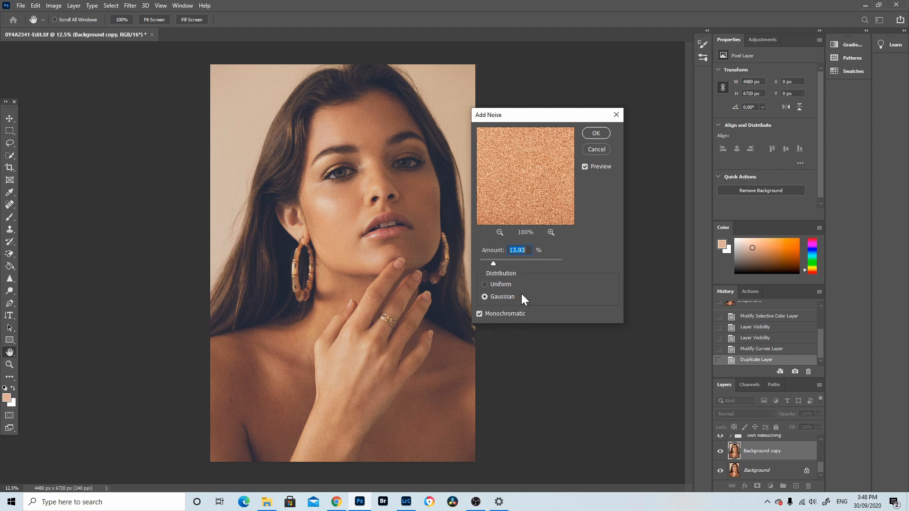
left_click(479, 313)
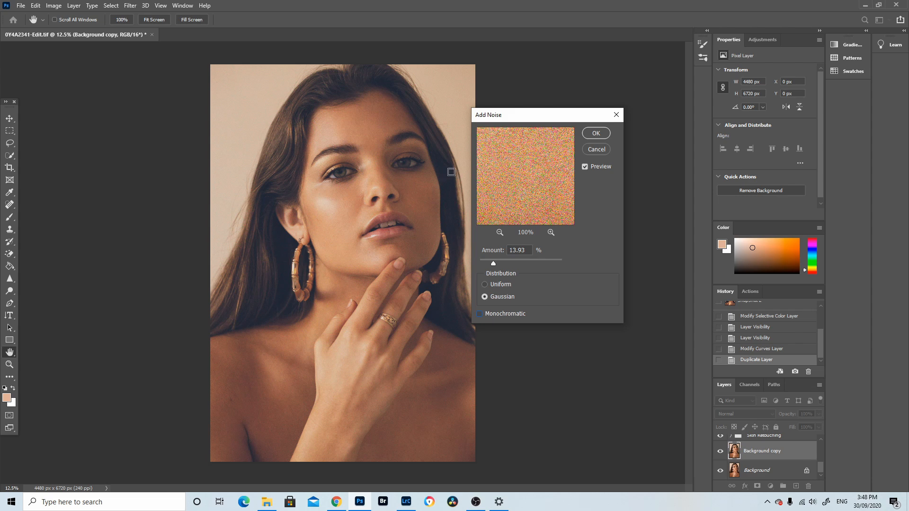
left_click(480, 314)
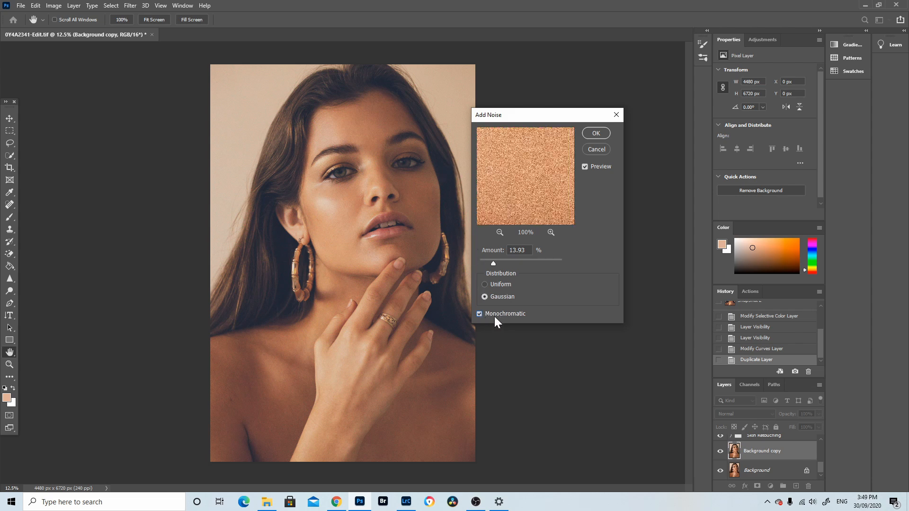
left_click(490, 263)
left_click(592, 133)
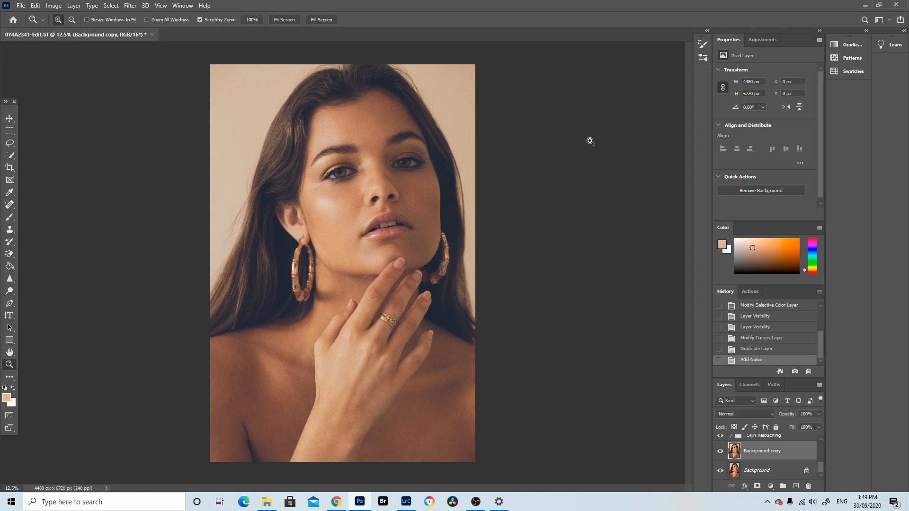
left_click(719, 452)
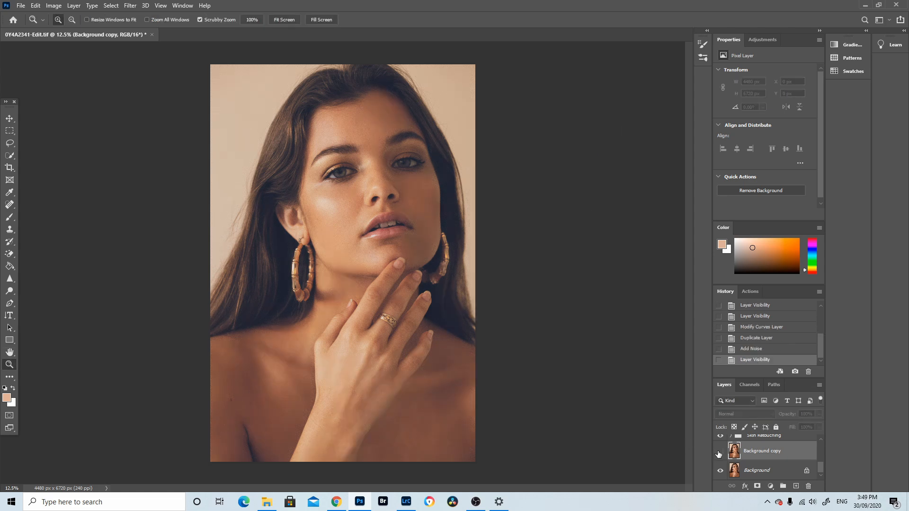
left_click(719, 453)
left_click(719, 453)
left_click(719, 453)
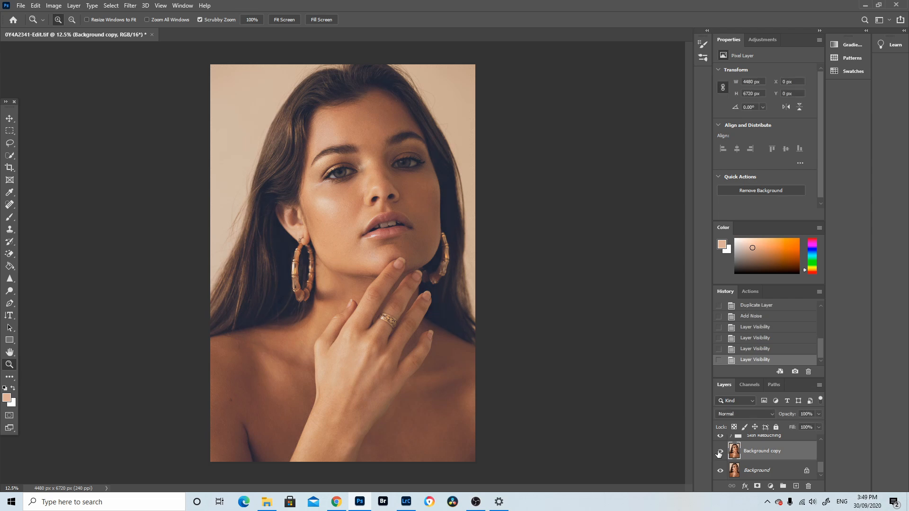
Apply a Gaussian Blur with a 1.0 pixel radius to the noise layer and inspect it up close
left_click(134, 5)
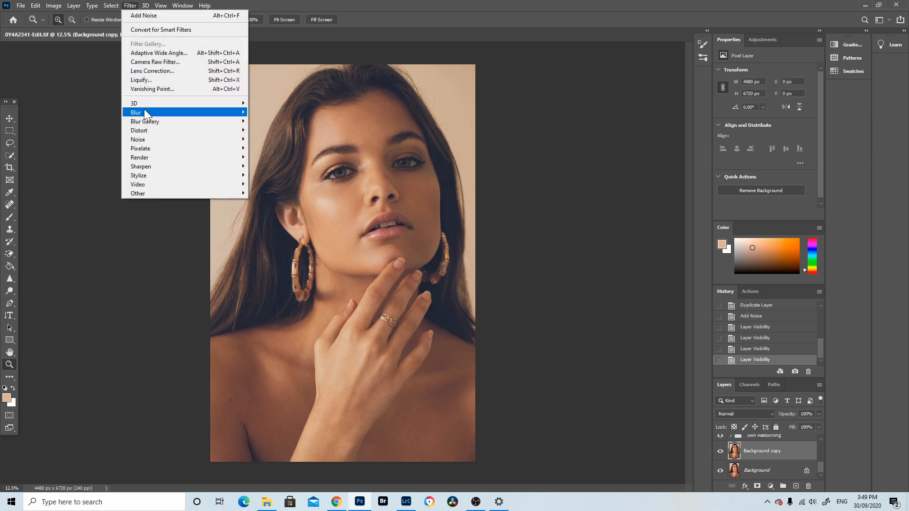
mouse_move(226, 112)
left_click(274, 148)
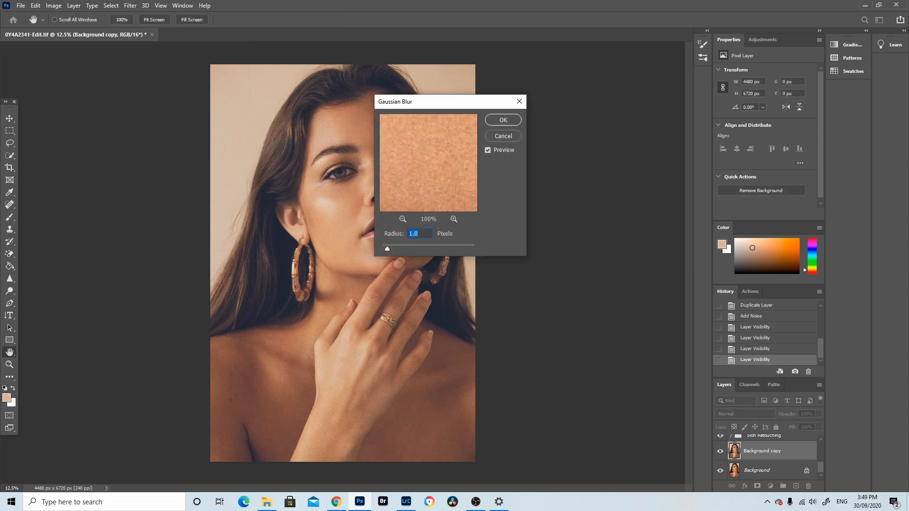
left_click(503, 120)
key("z")
left_click_drag(492, 120, 615, 257)
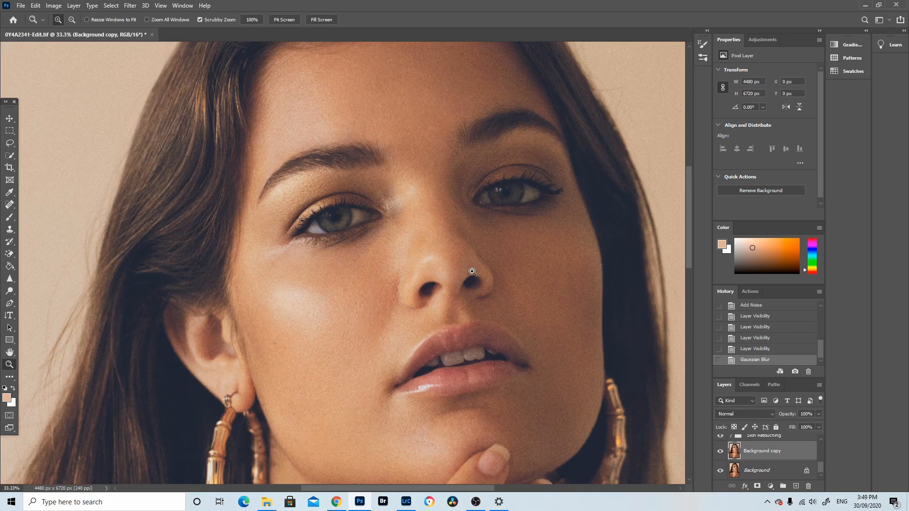
left_click_drag(472, 273, 368, 139)
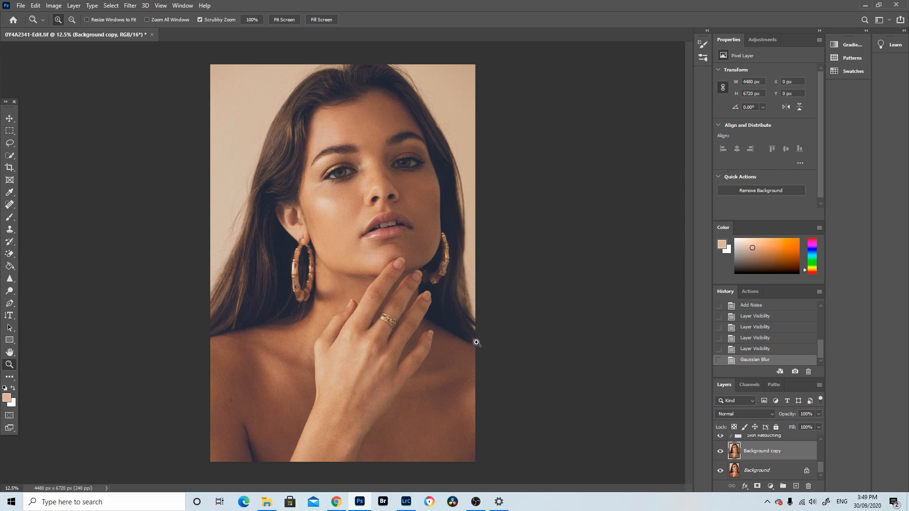
Create a new history snapshot and compare it with Snapshot 1
left_click(796, 373)
scroll(778, 307, "up", 3)
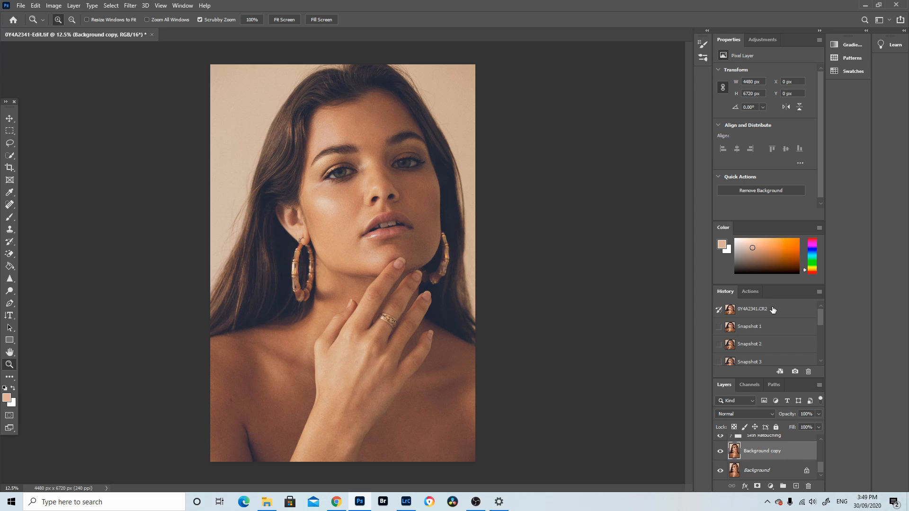
left_click(774, 326)
scroll(780, 330, "down", 1)
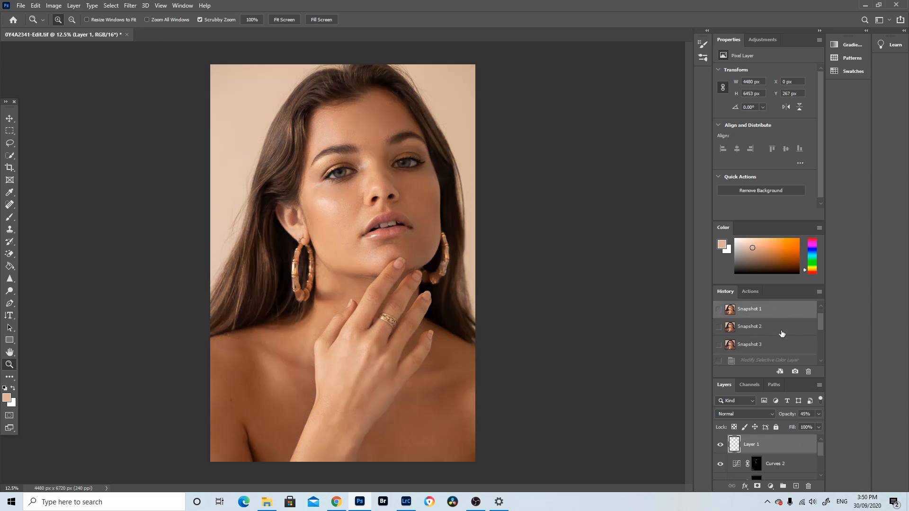
left_click(773, 345)
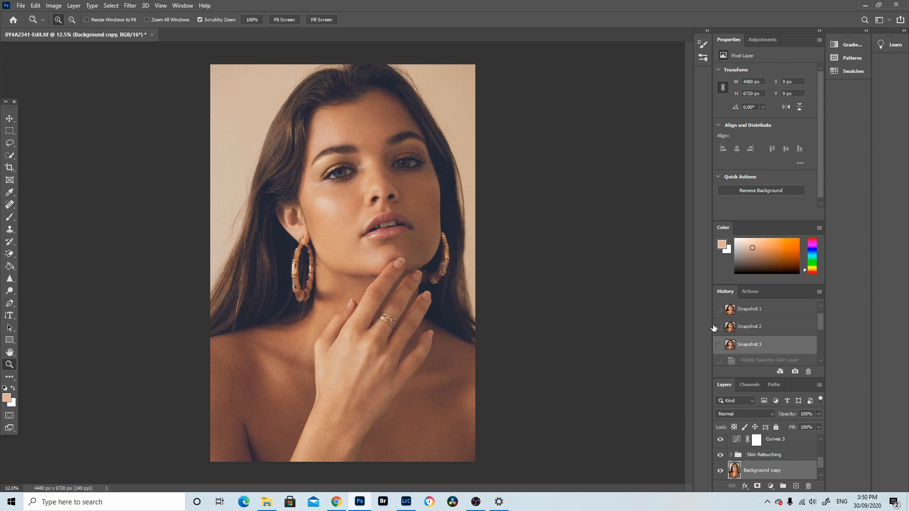
Select the Selective Color 1 adjustment layer and set the Blacks Yellow value to -2%
scroll(781, 463, "up", 3)
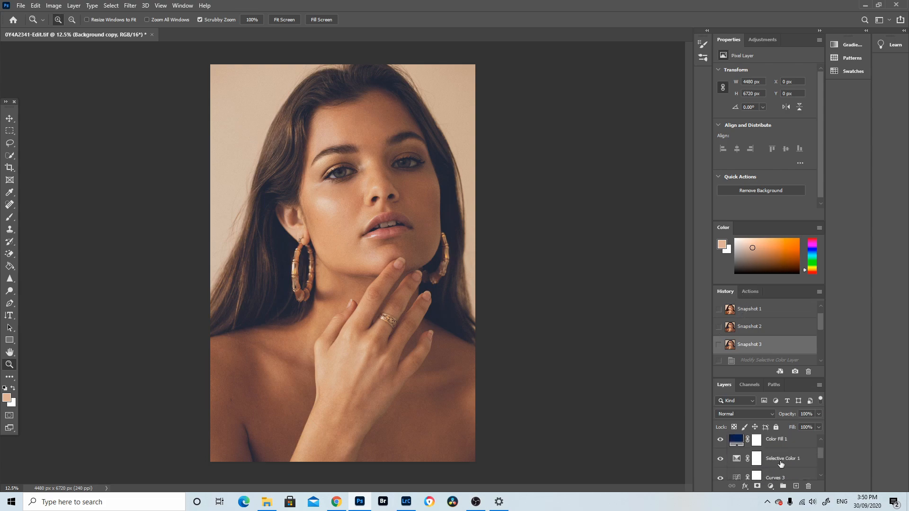
left_click(781, 464)
scroll(754, 440, "up", 1)
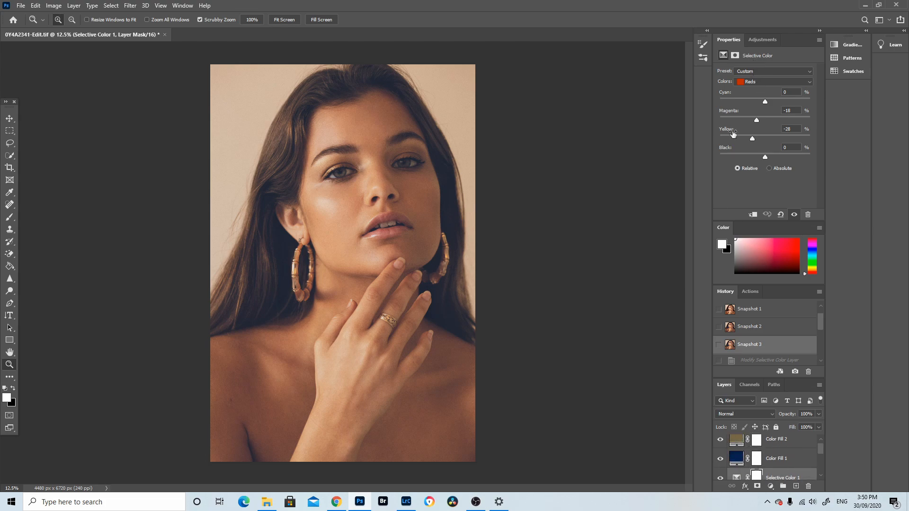
left_click(748, 82)
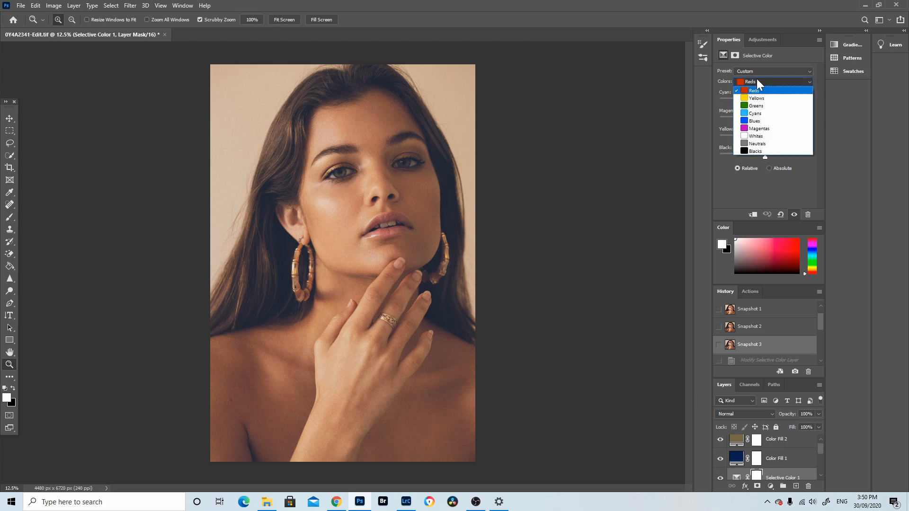
left_click(755, 150)
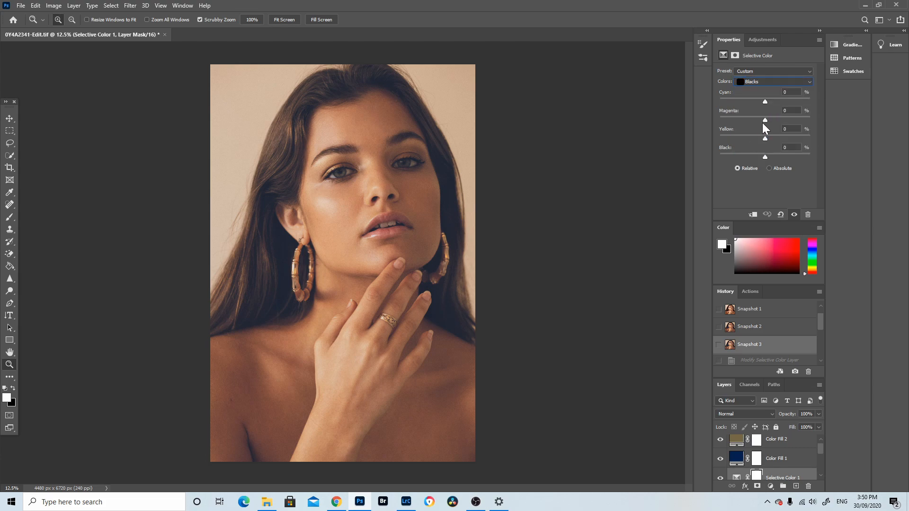
left_click(765, 138)
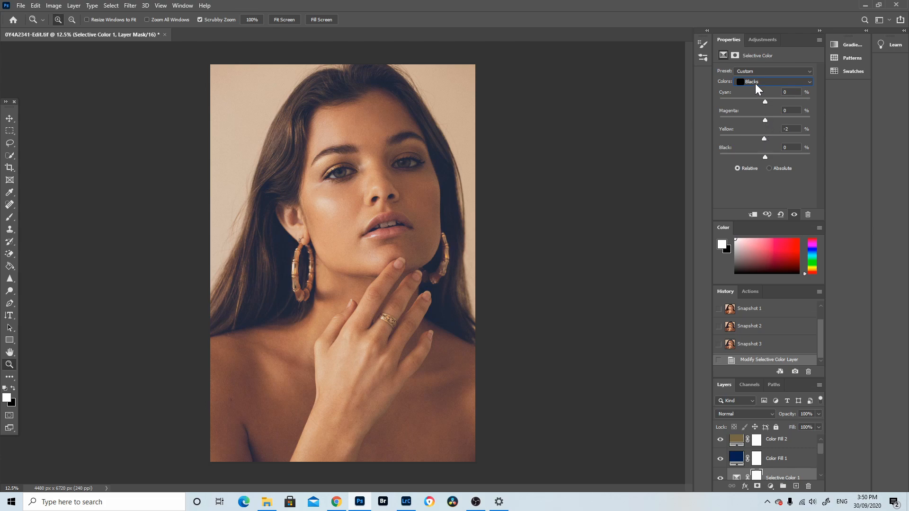
Switch the Selective Color range to Neutrals, then Whites, and adjust the Whites Yellow slider
left_click(755, 83)
left_click(754, 144)
left_click(765, 81)
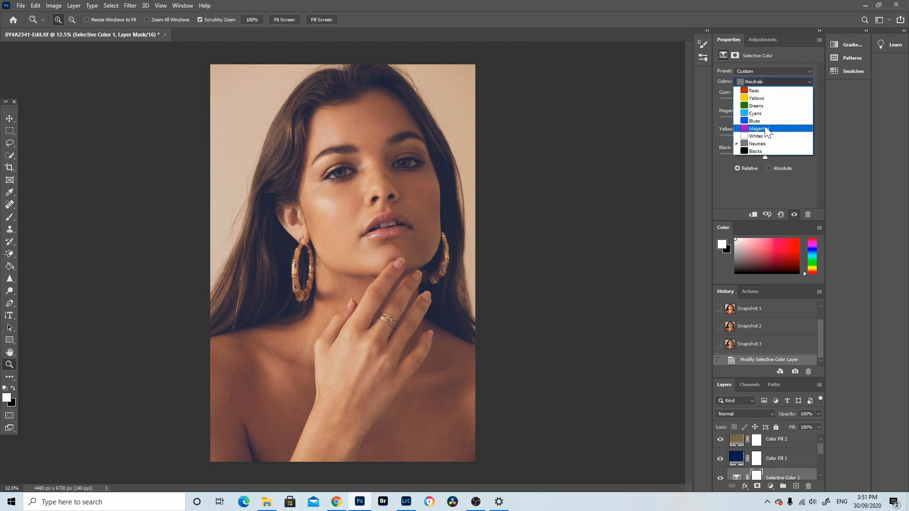
left_click(764, 137)
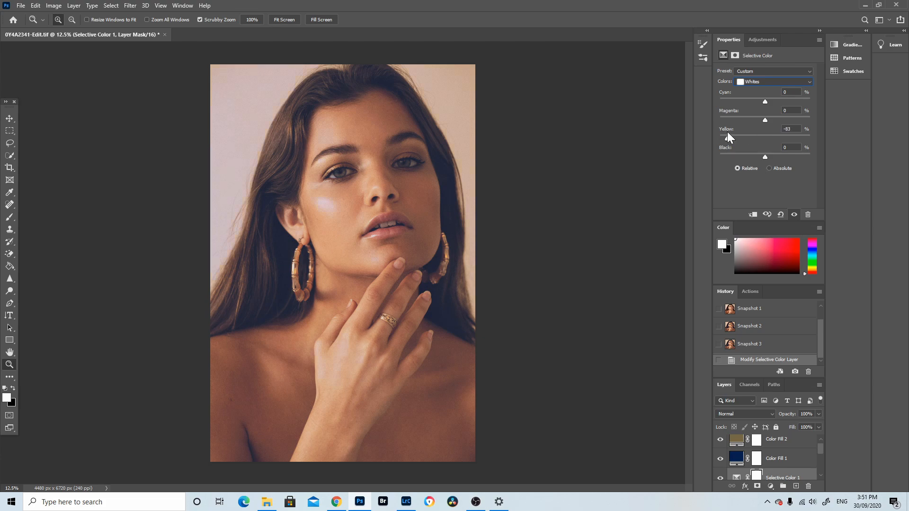
left_click_drag(727, 132, 797, 133)
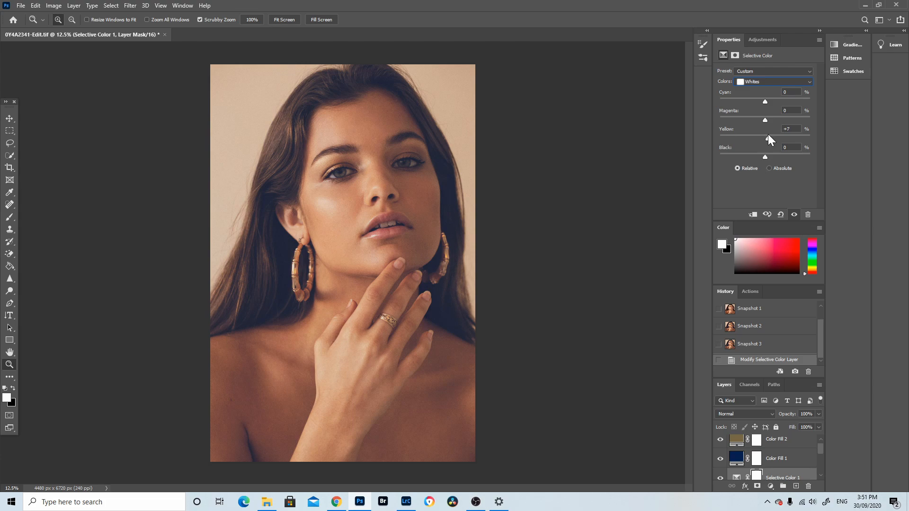
Add a Vibrance adjustment layer above Color Fill 2 with Vibrance at -3, toggling its visibility to compare
left_click(759, 439)
left_click(770, 486)
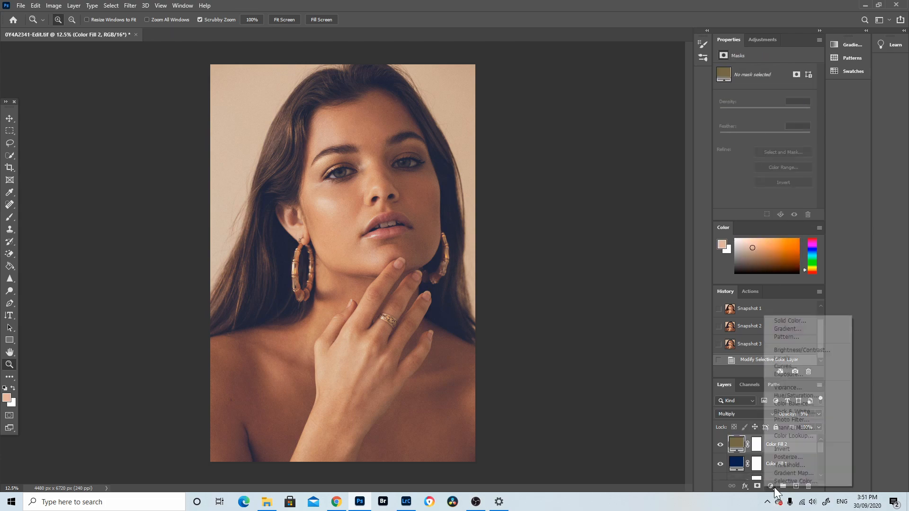
left_click(787, 387)
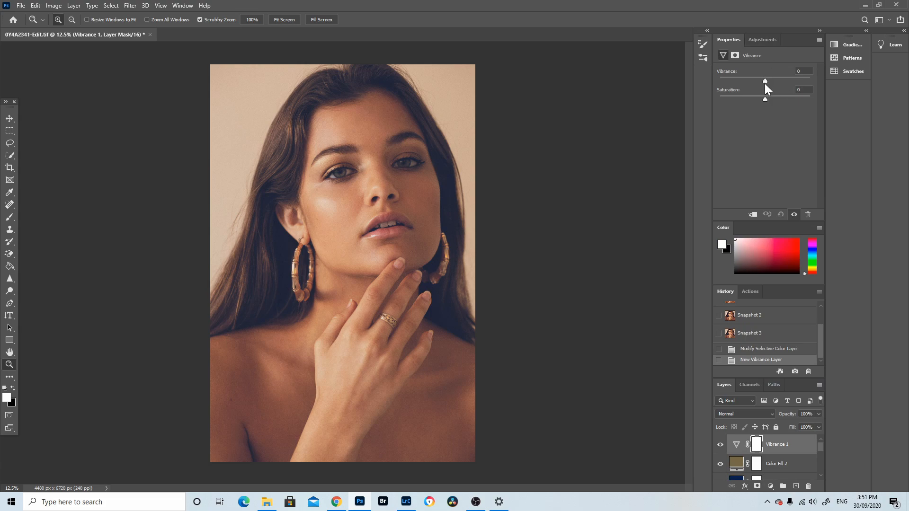
left_click_drag(765, 81, 763, 81)
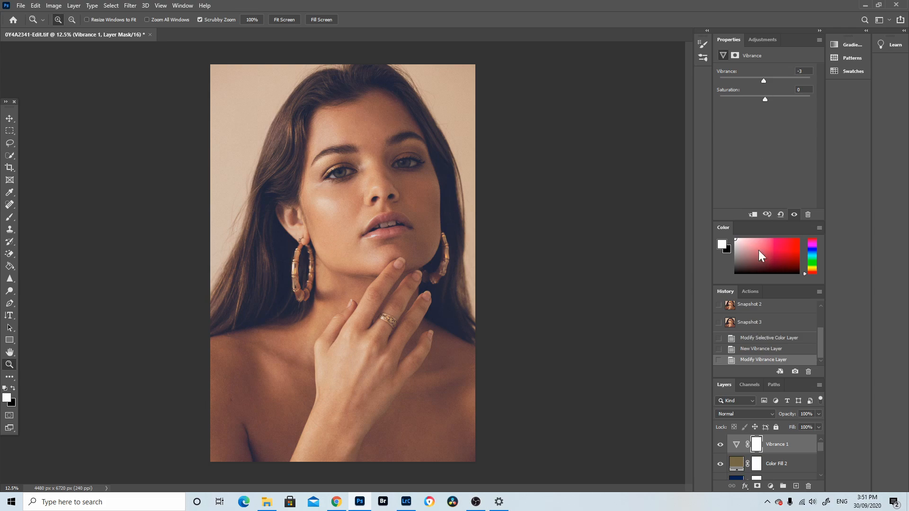
left_click(717, 445)
left_click(717, 445)
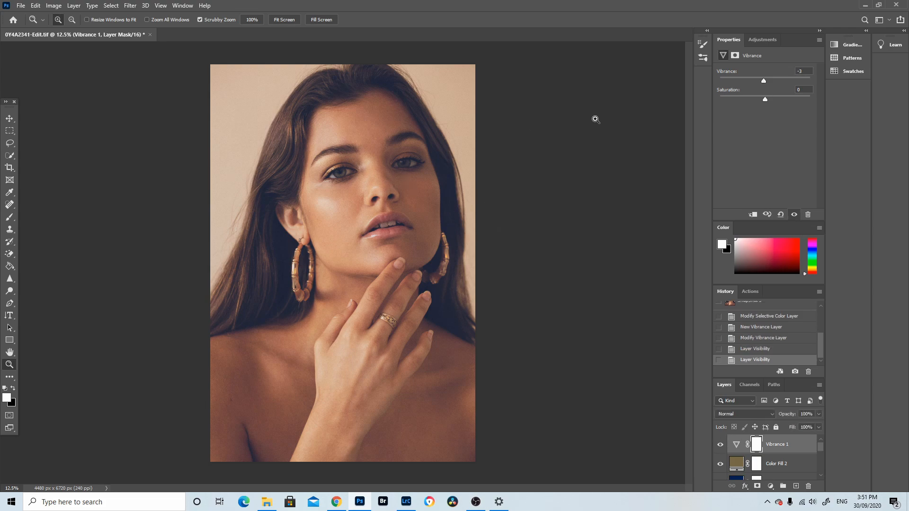
Compare history snapshots 1, 3 and 4 to judge the overall grade
scroll(791, 347, "up", 3)
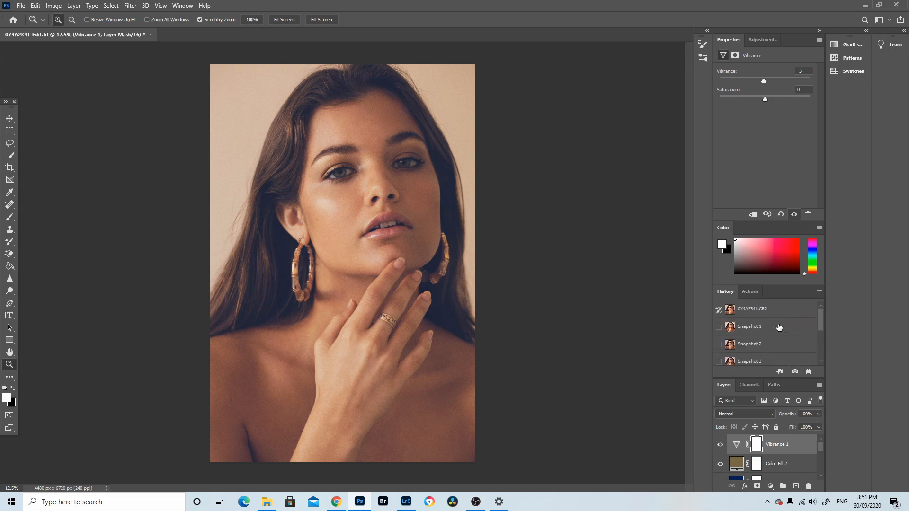
left_click(772, 315)
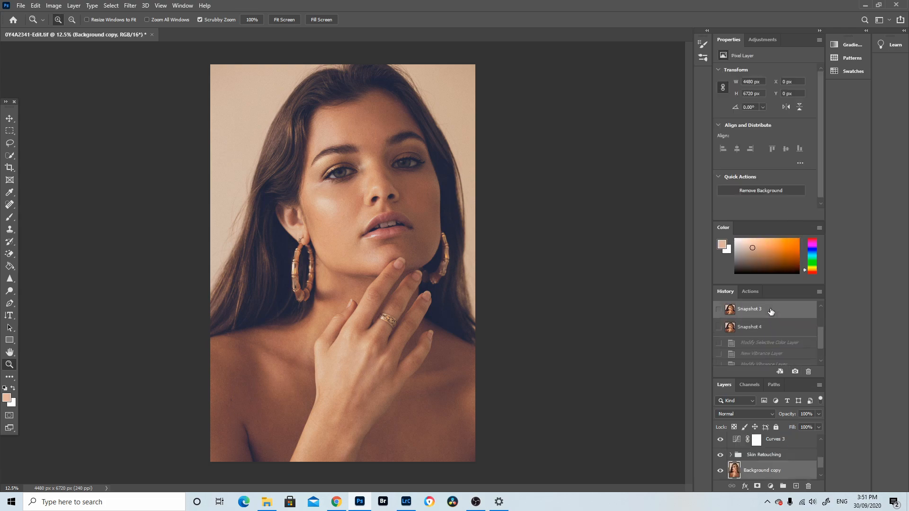
left_click(770, 333)
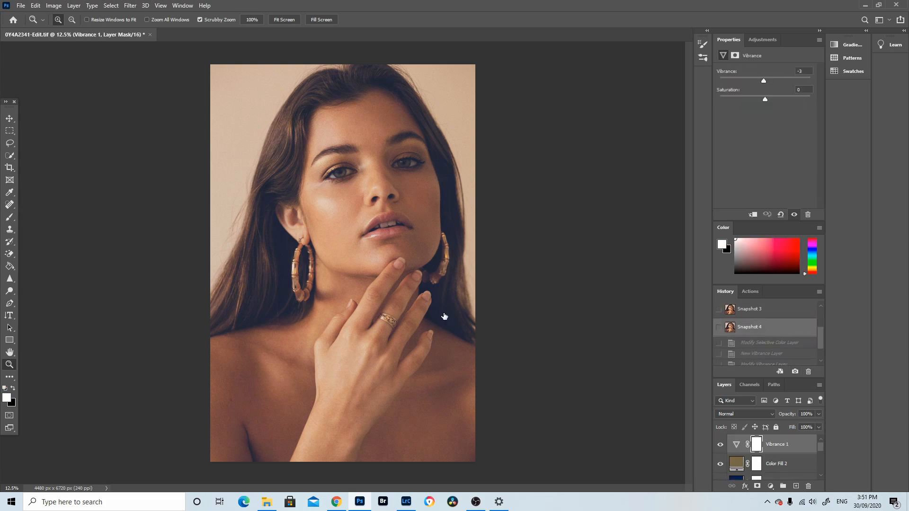
scroll(754, 319, "up", 1)
scroll(753, 320, "up", 2)
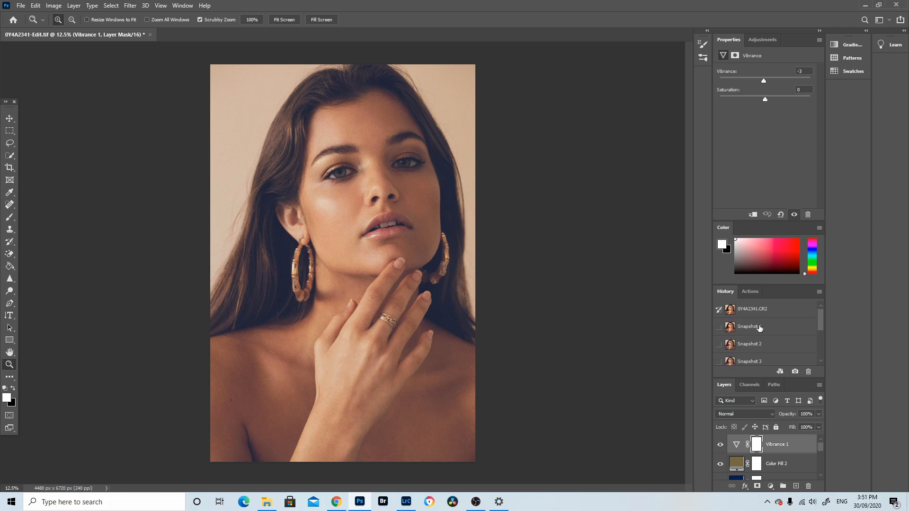
left_click(759, 326)
scroll(759, 328, "down", 3)
left_click(761, 331)
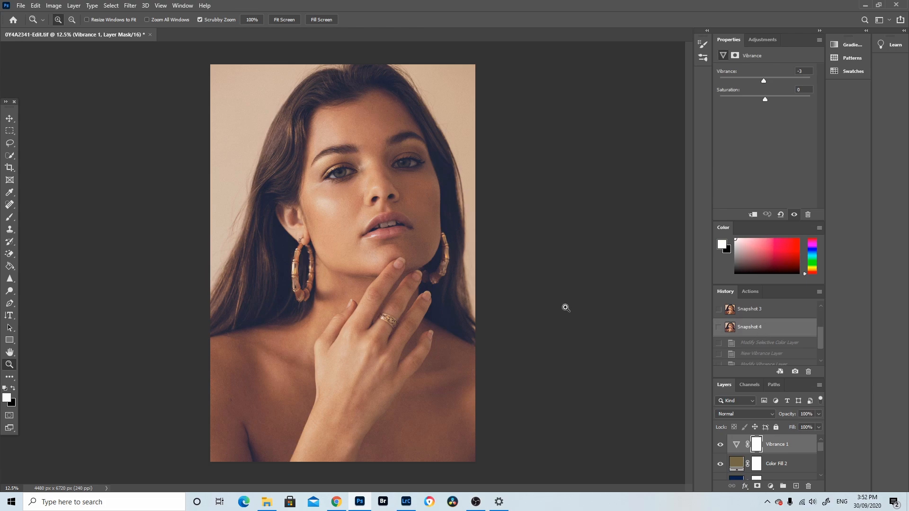
scroll(767, 449, "down", 1)
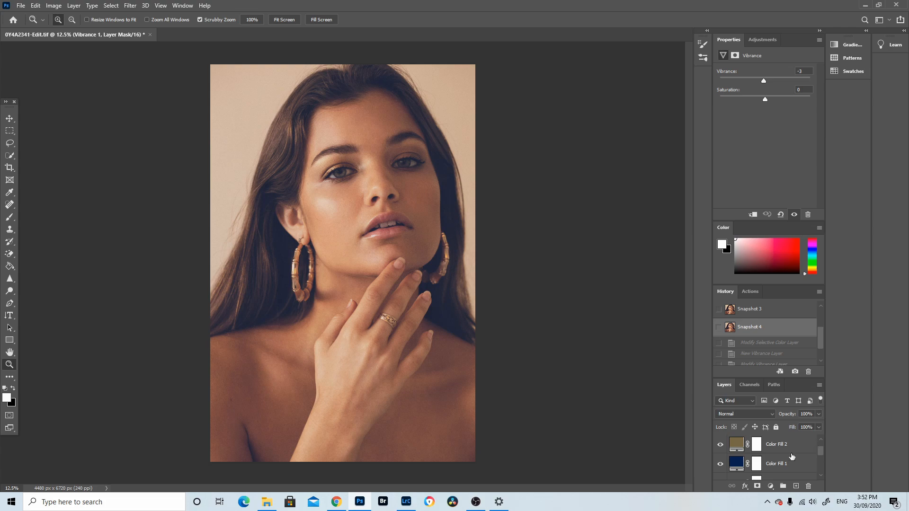
mouse_move(820, 451)
left_mouse_down()
mouse_move(822, 459)
mouse_move(823, 451)
left_mouse_up()
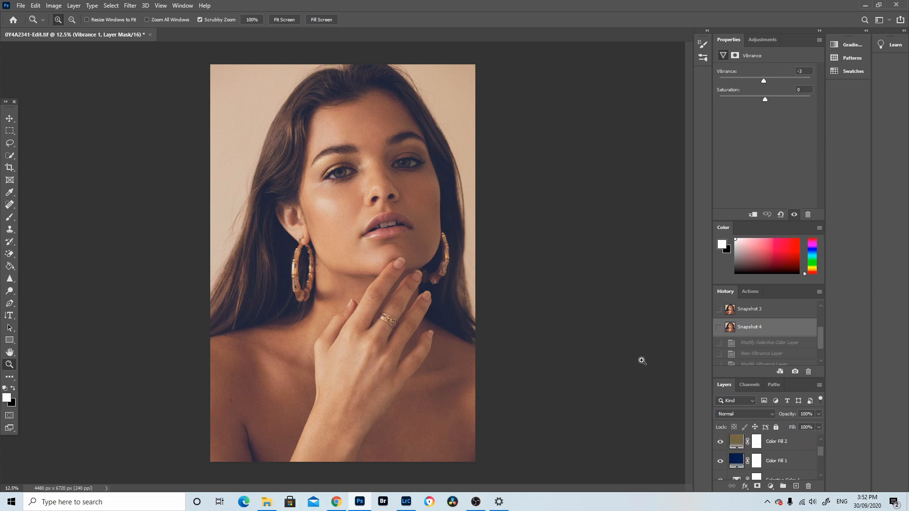